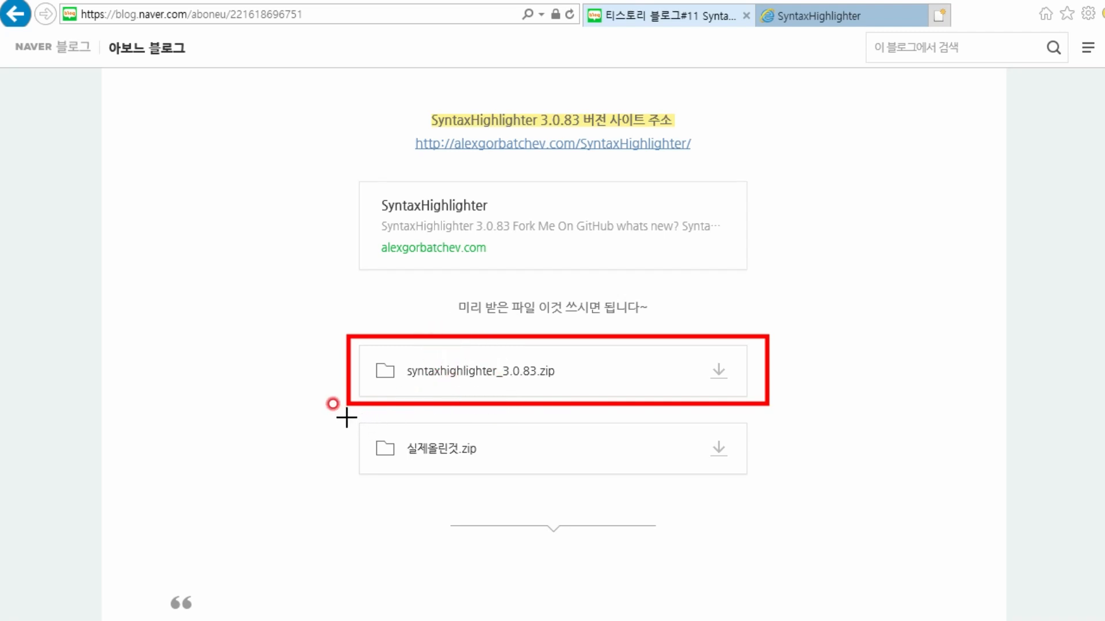
# - Examine the files in the scripts and styles folders of the extracted syntaxhighlighter_3.0.83 folder
pyautogui.moveTo(348, 417)
pyautogui.mouseDown()
pyautogui.moveTo(439, 463)
pyautogui.moveTo(761, 485)
pyautogui.mouseUp()
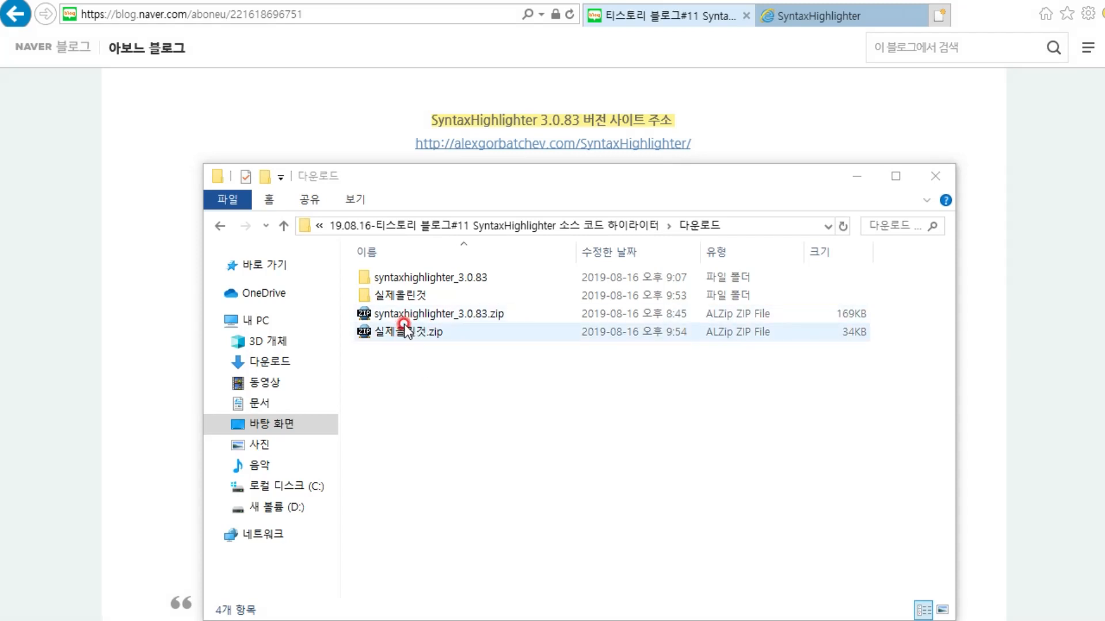
pyautogui.doubleClick(430, 277)
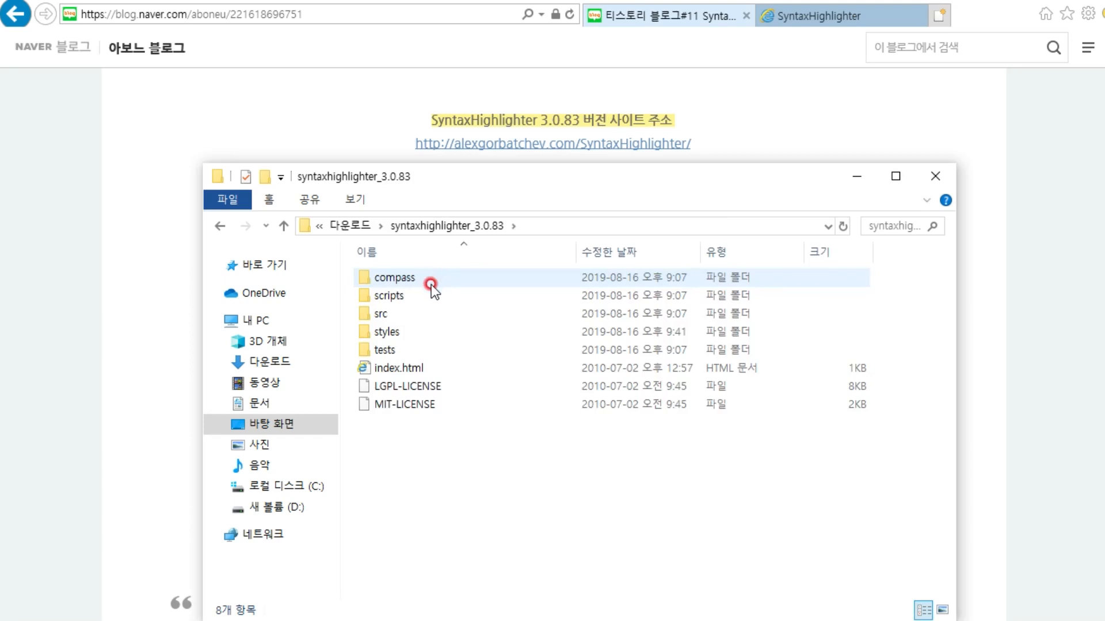
pyautogui.doubleClick(400, 298)
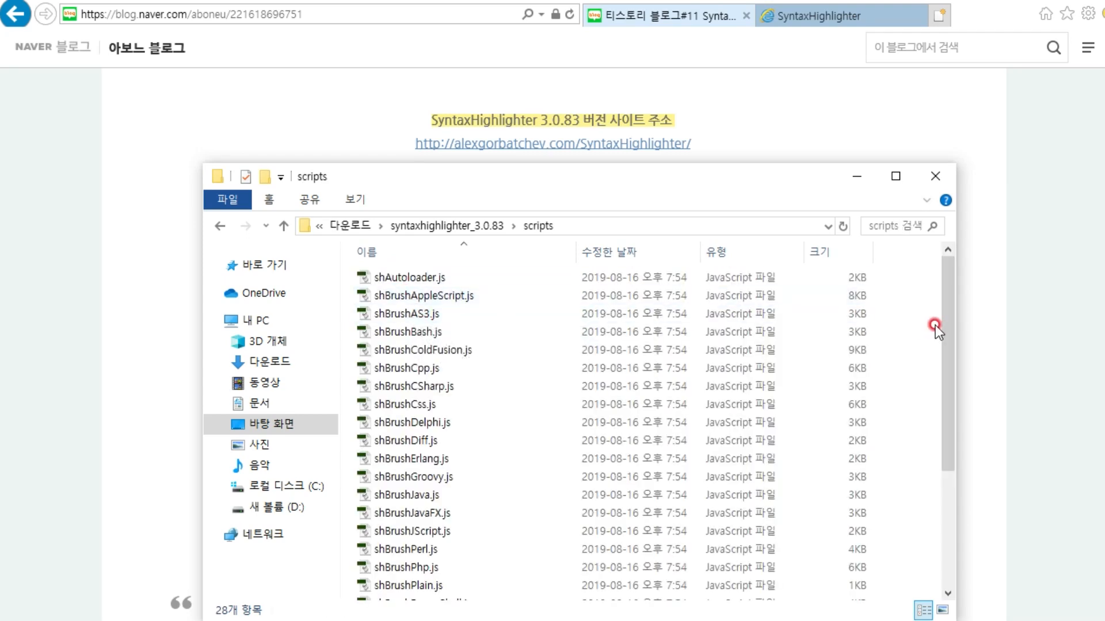
pyautogui.moveTo(941, 322); pyautogui.dragTo(937, 515)
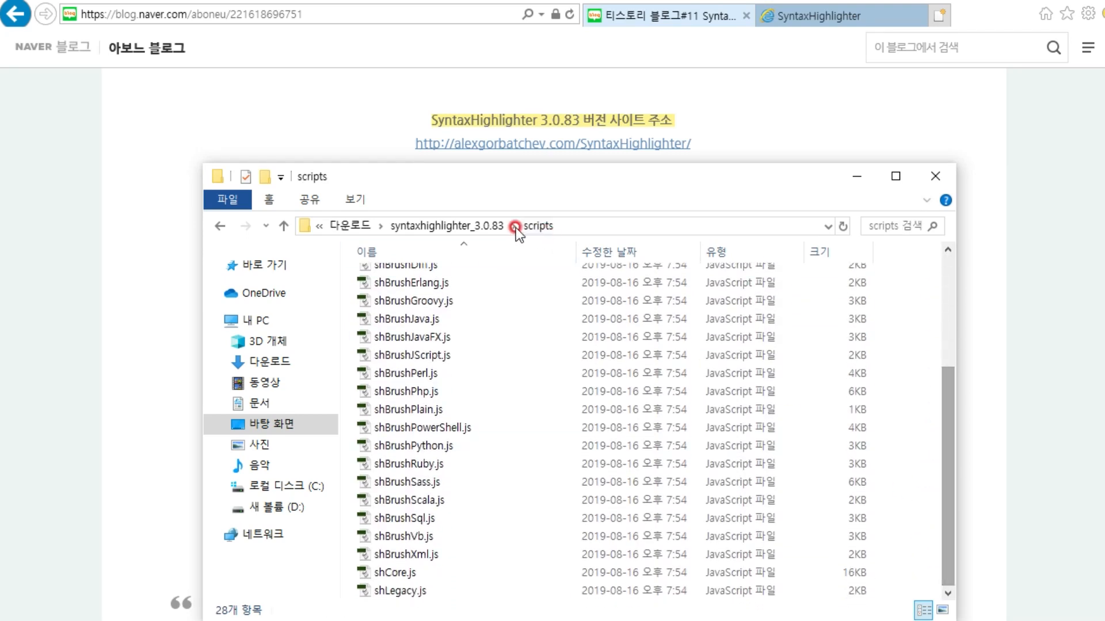
pyautogui.click(420, 226)
pyautogui.doubleClick(392, 336)
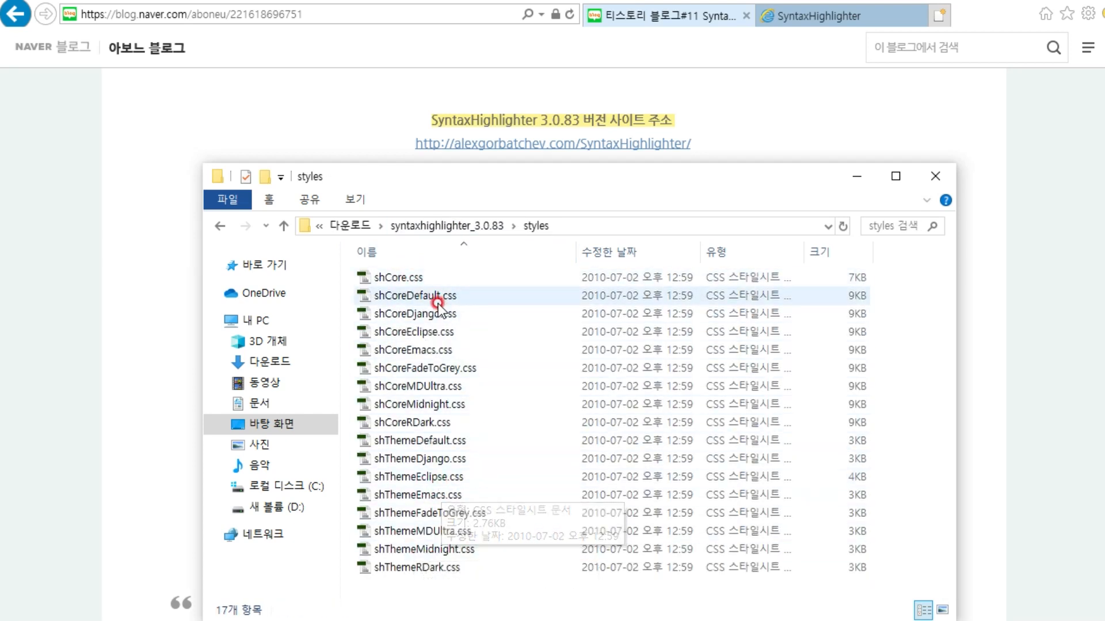
pyautogui.click(413, 228)
pyautogui.doubleClick(411, 295)
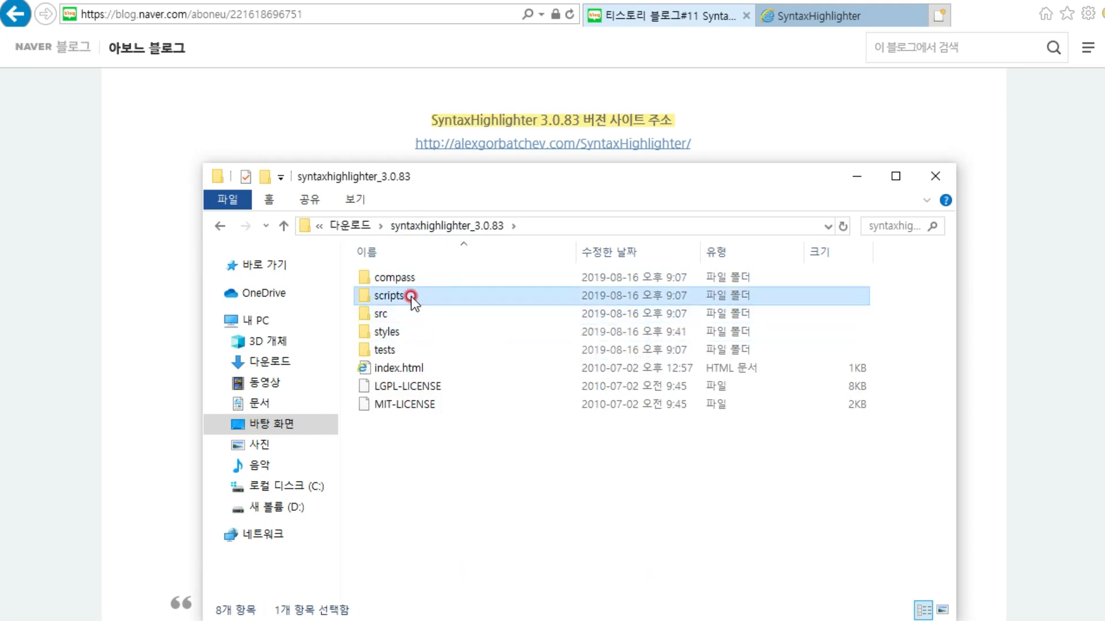
pyautogui.click(425, 228)
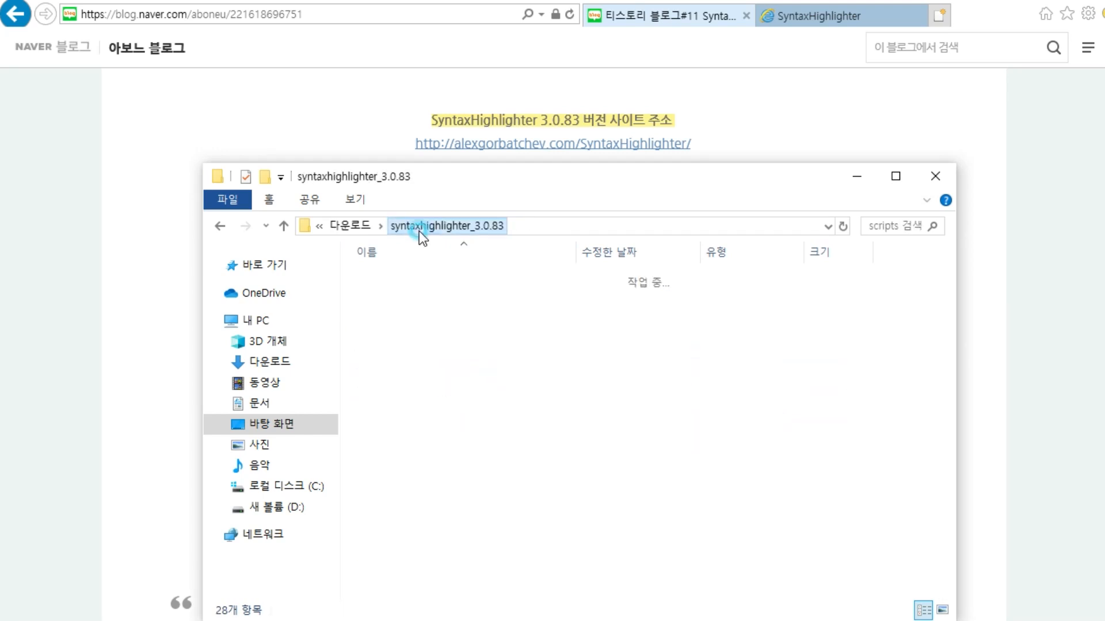
# - Open the 실제올린것 folder inside 다운로드 and review its full set of script and style files
pyautogui.click(350, 227)
pyautogui.doubleClick(402, 298)
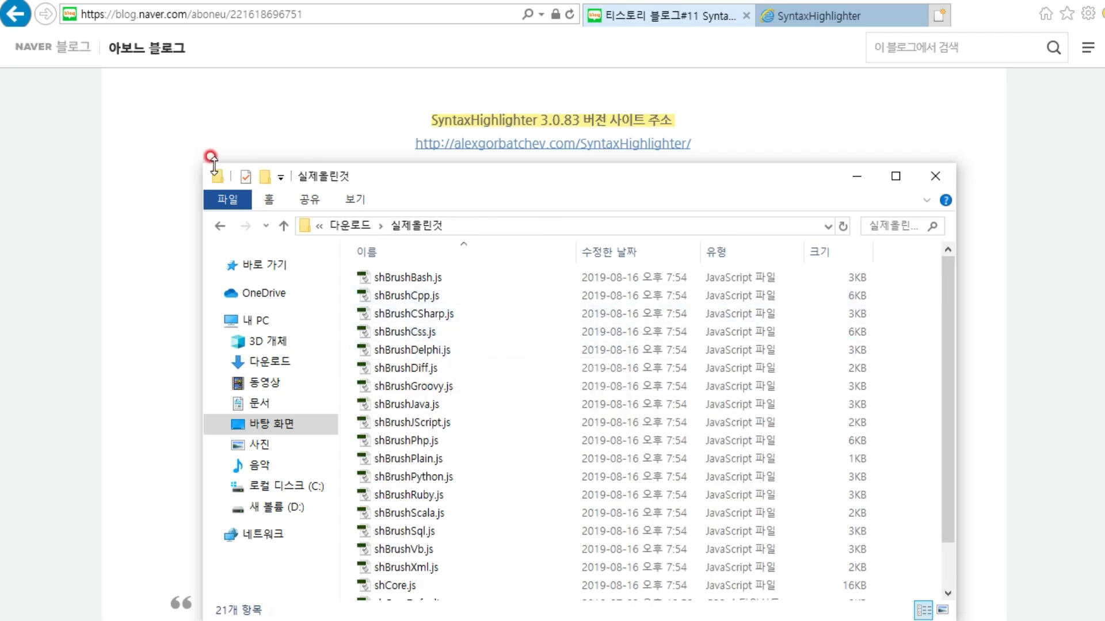
pyautogui.moveTo(205, 159); pyautogui.dragTo(154, 69)
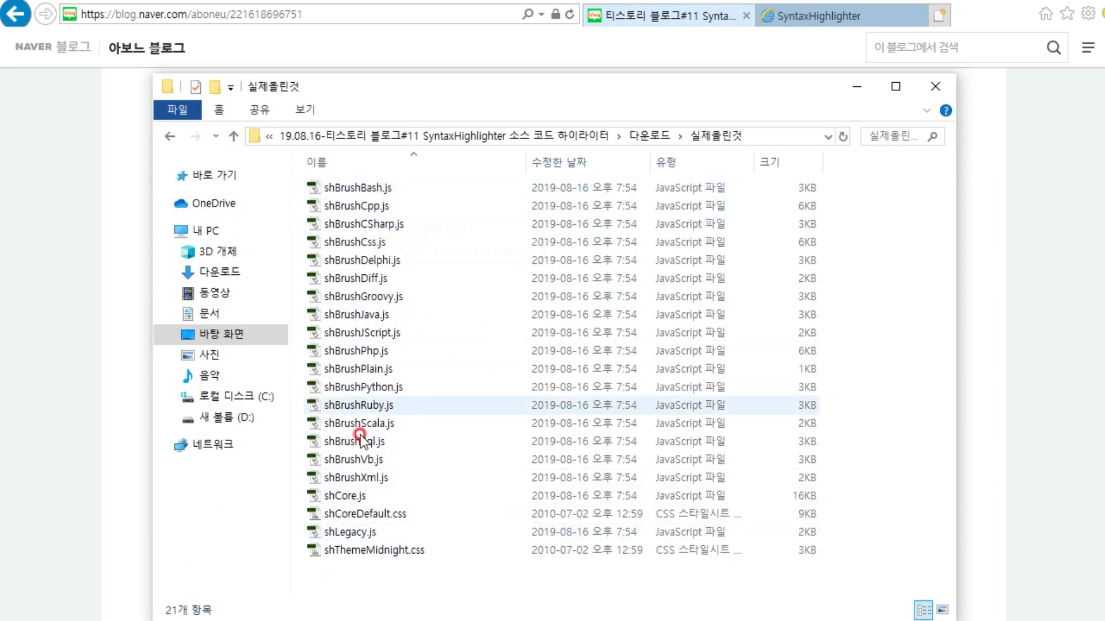
pyautogui.moveTo(541, 577); pyautogui.dragTo(369, 191)
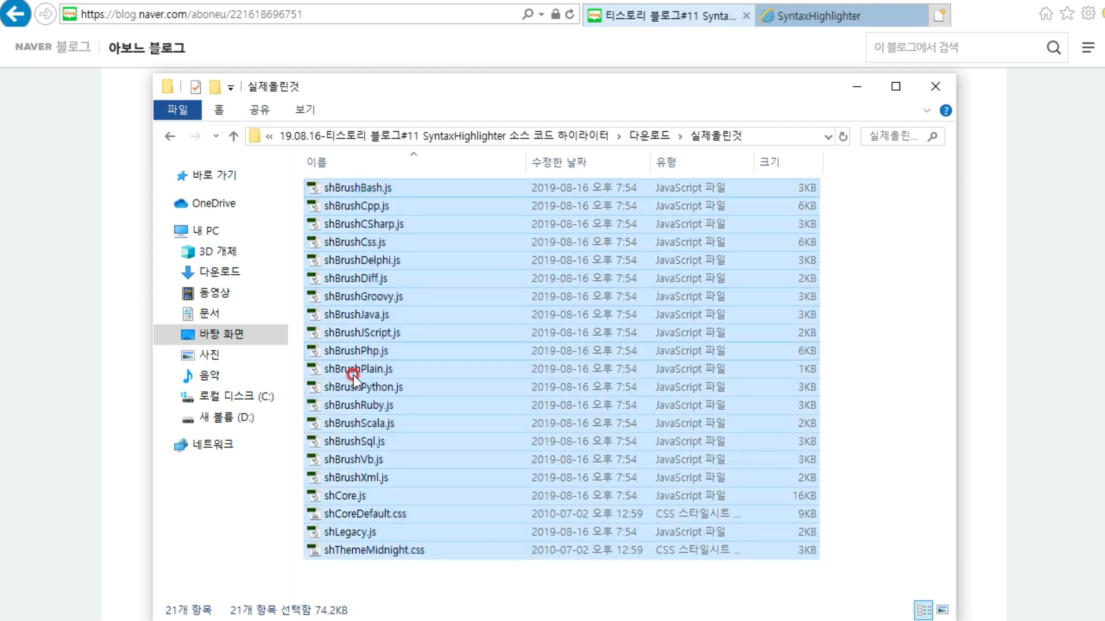
pyautogui.click(509, 459)
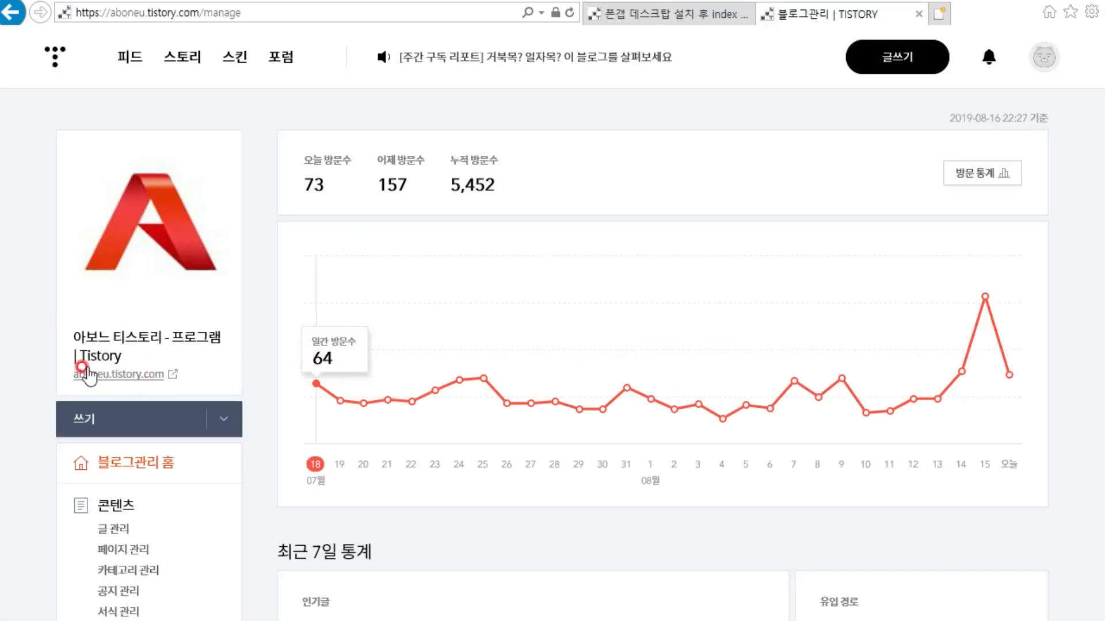
# - Switch to the Tistory blog management page and open the skin's HTML editing at its file upload list
pyautogui.scroll(-8, 29, 383)
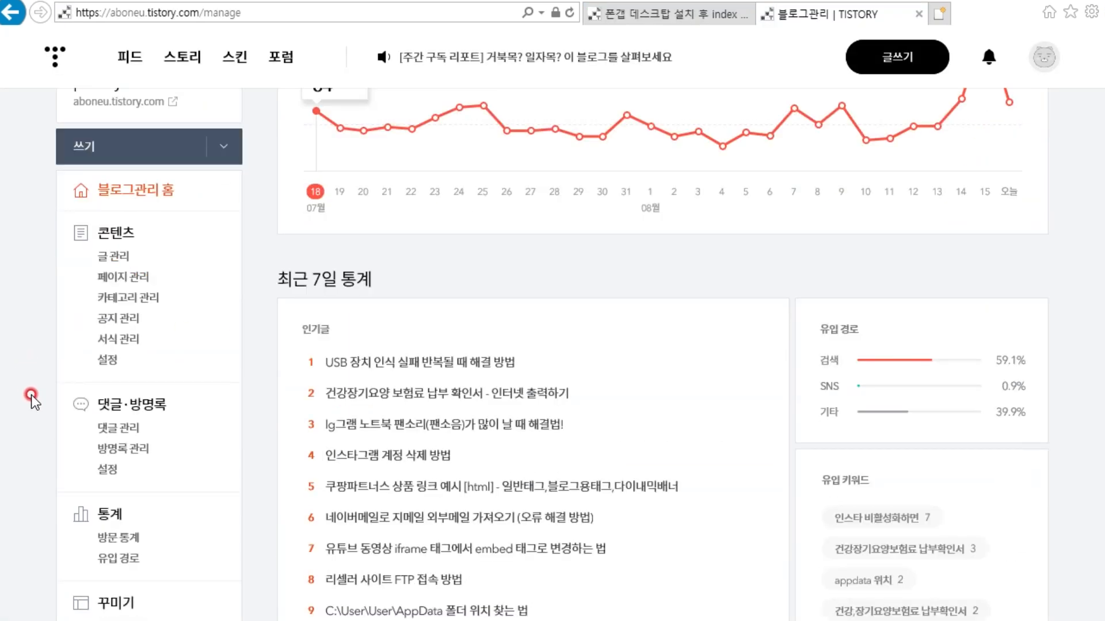
pyautogui.moveTo(87, 373); pyautogui.dragTo(94, 369)
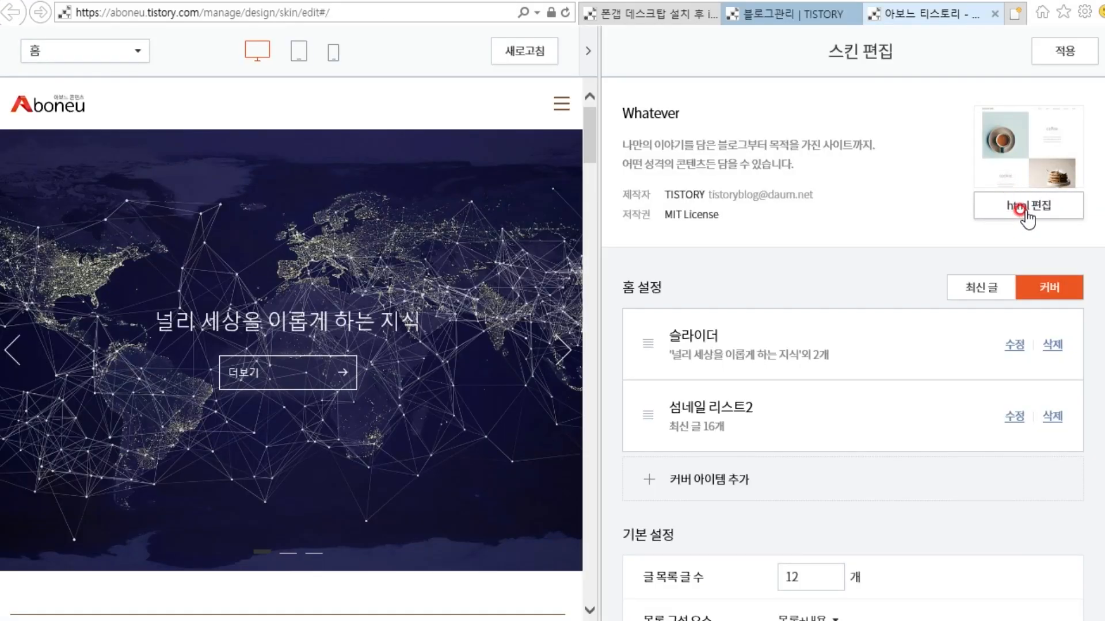
pyautogui.click(1027, 212)
pyautogui.click(917, 60)
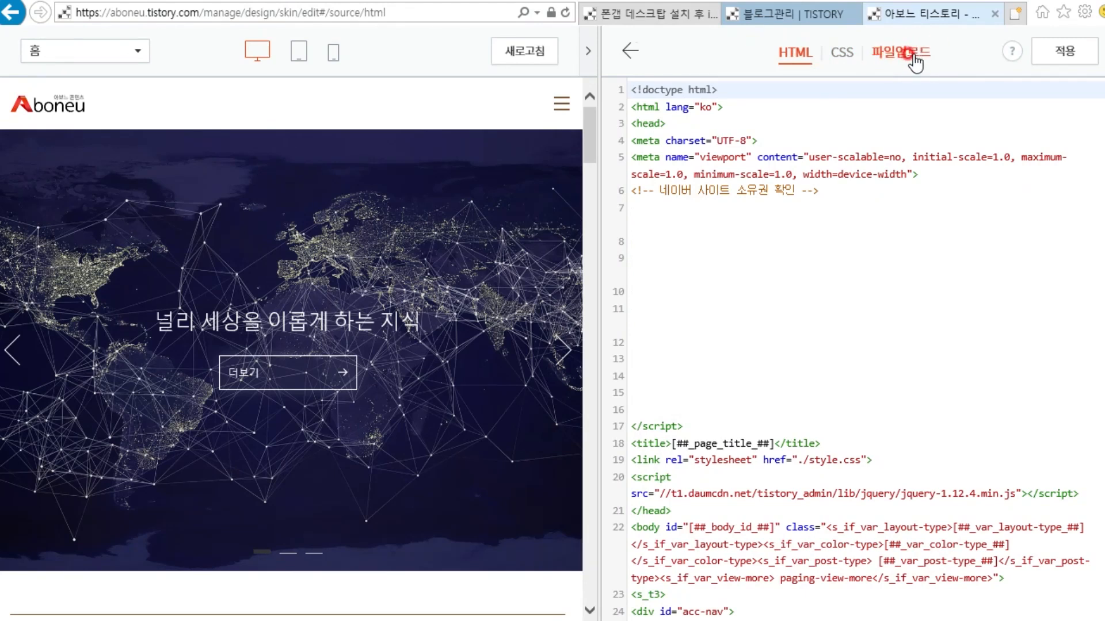
pyautogui.click(914, 55)
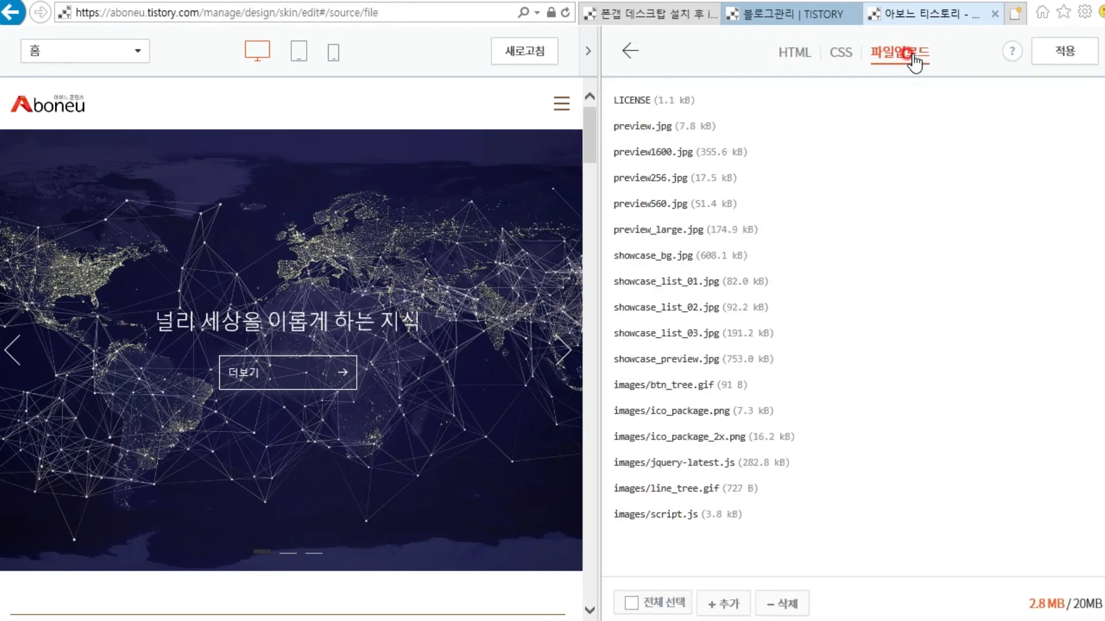
# - Upload all the script and style files from the 실제올린것 folder to the skin and check them in the file list
pyautogui.click(728, 605)
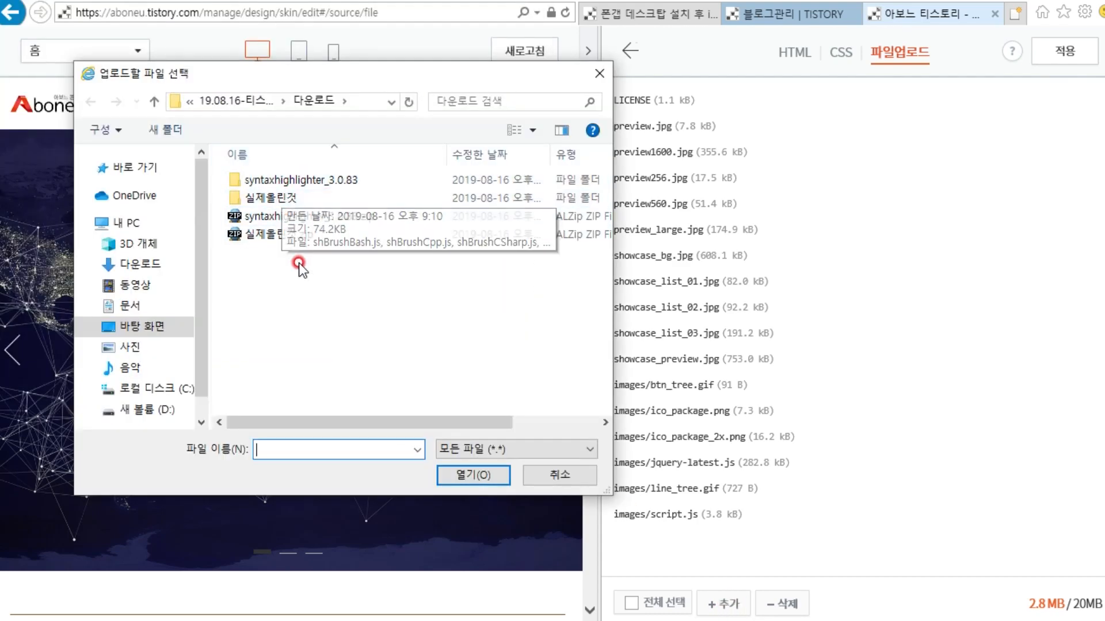
pyautogui.click(282, 198)
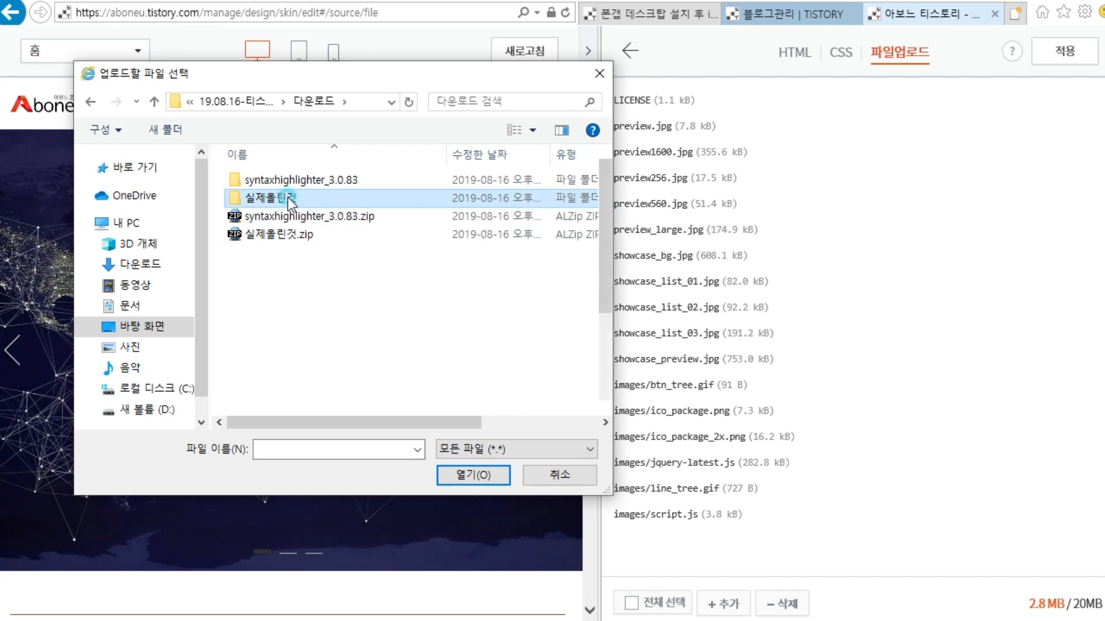
pyautogui.doubleClick(289, 202)
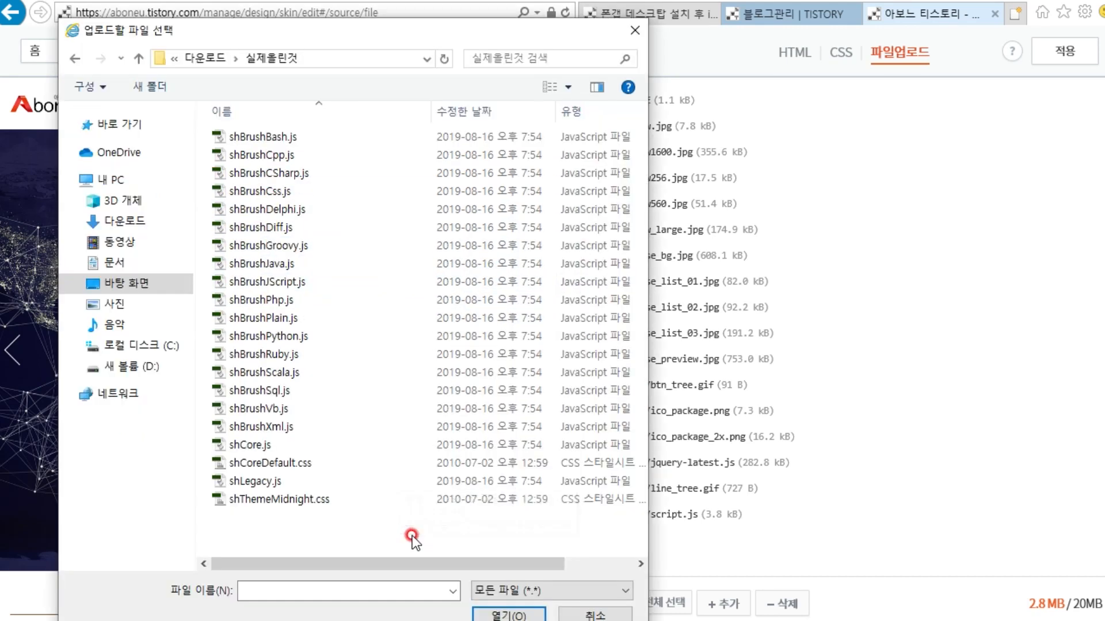
pyautogui.moveTo(412, 535); pyautogui.dragTo(270, 137)
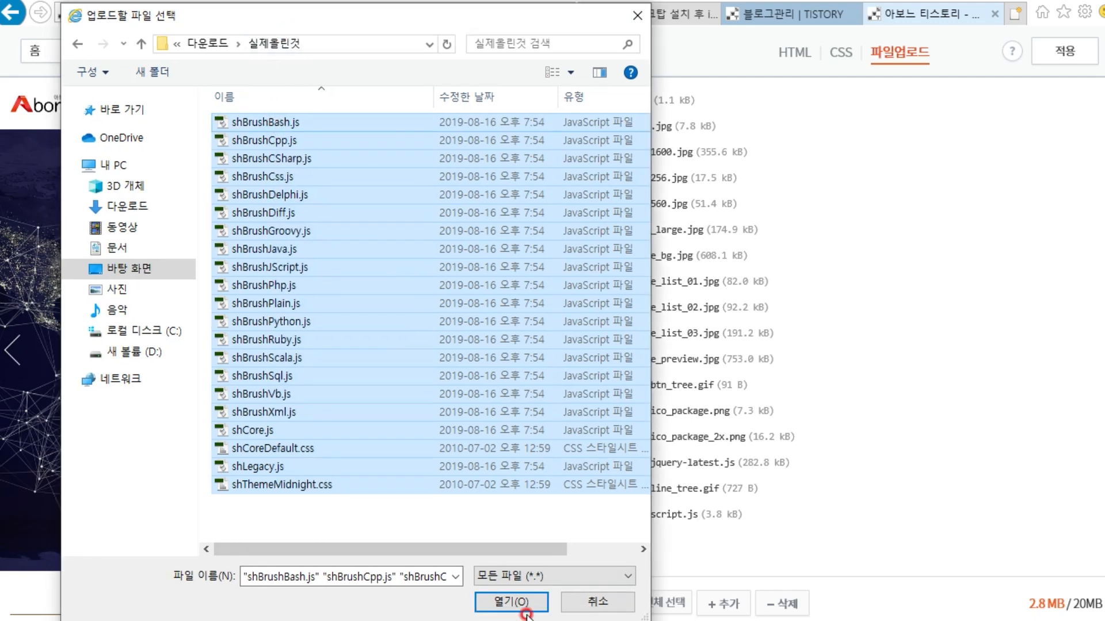
pyautogui.click(523, 603)
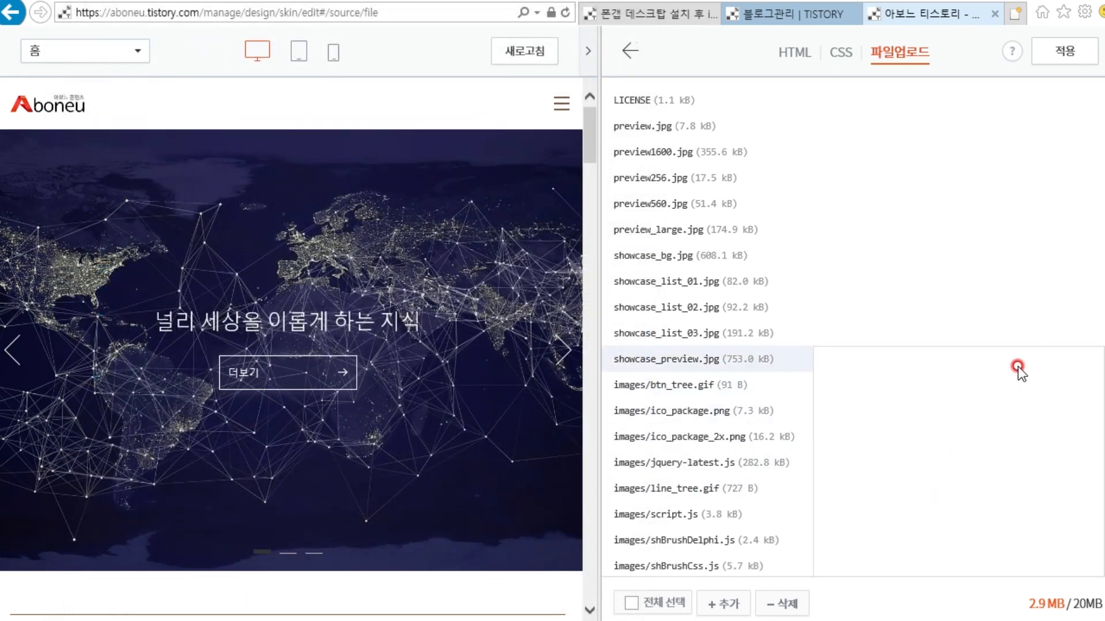
pyautogui.moveTo(608, 88)
pyautogui.mouseDown()
pyautogui.moveTo(698, 227)
pyautogui.moveTo(830, 573)
pyautogui.mouseUp()
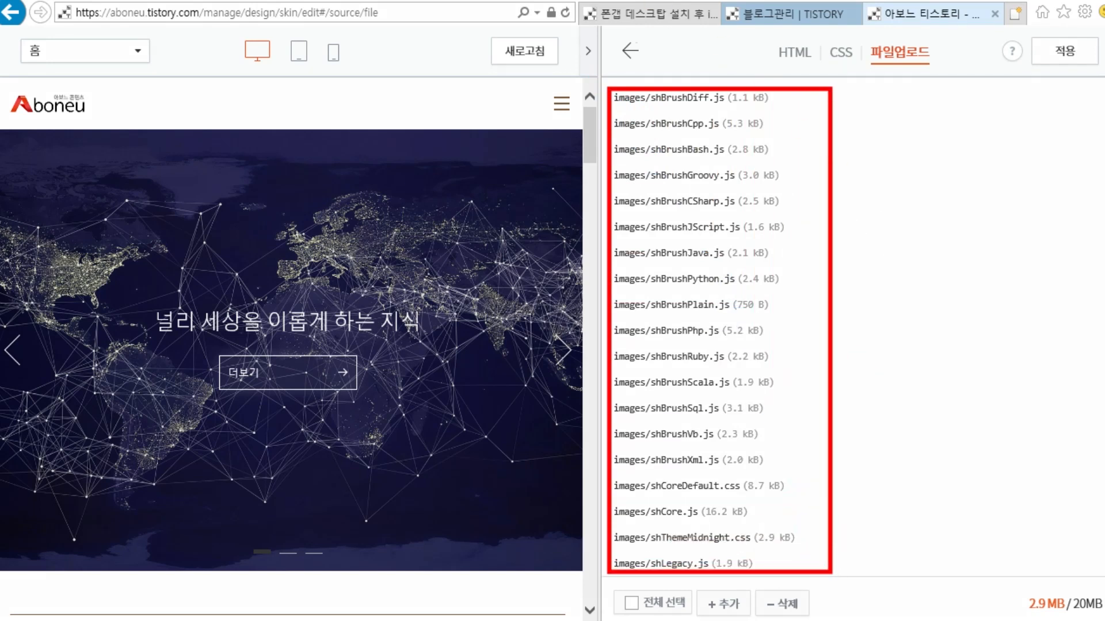
pyautogui.click(841, 76)
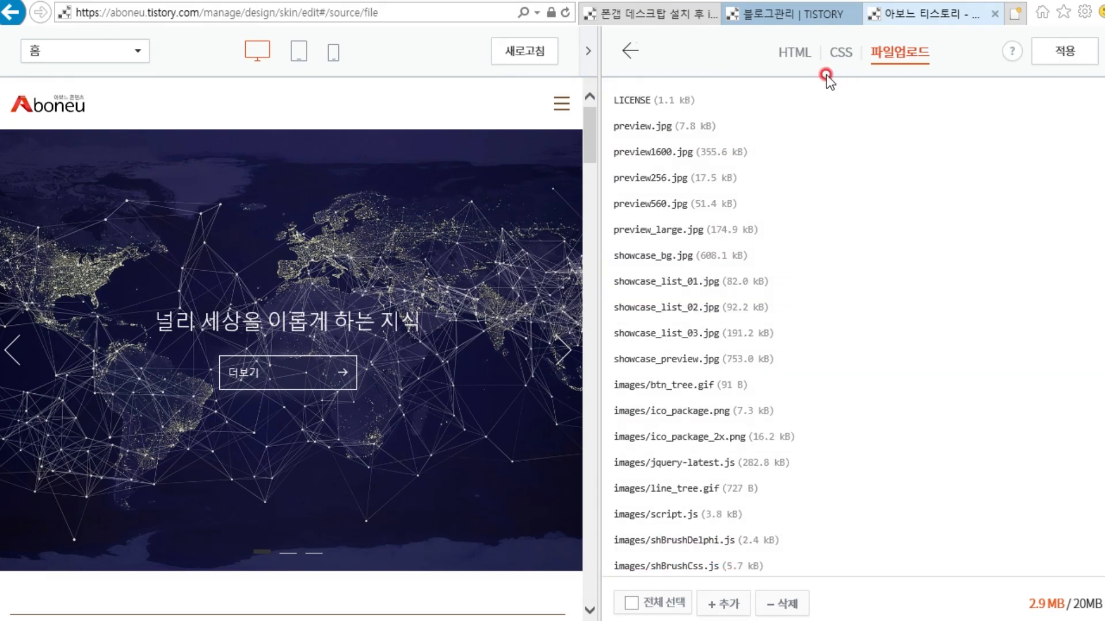
# - Open the skin's HTML source and insert eight blank lines directly before the closing </head> tag in the text editor
pyautogui.click(794, 57)
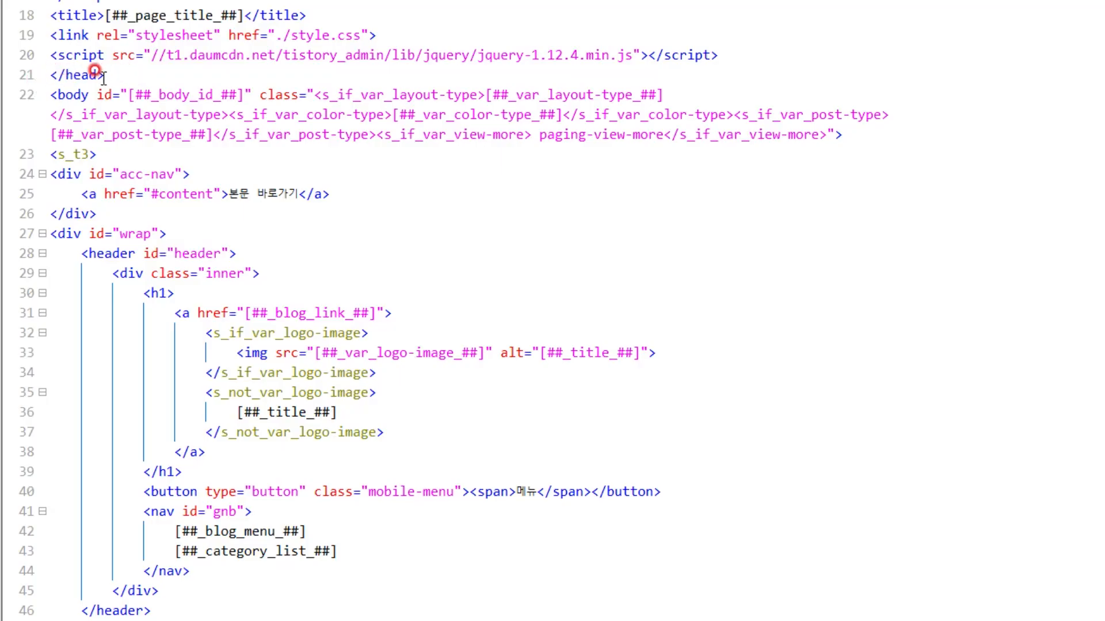
pyautogui.moveTo(111, 76); pyautogui.dragTo(17, 70)
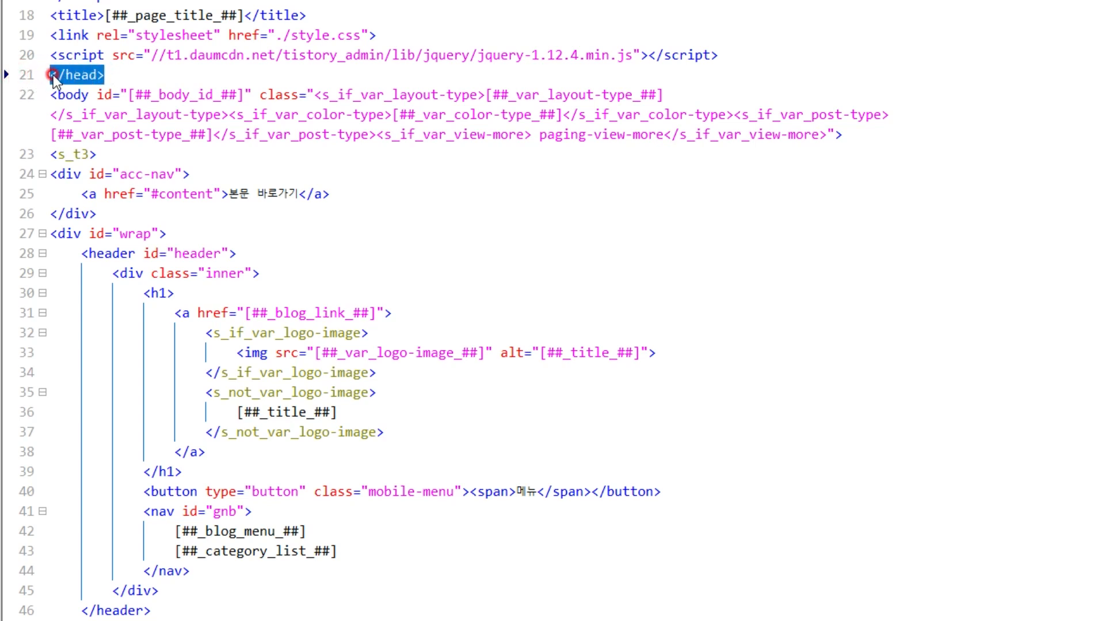
pyautogui.moveTo(112, 75); pyautogui.dragTo(45, 68)
pyautogui.click(51, 76)
pyautogui.press('Return')
pyautogui.press('Return')
pyautogui.press('Return')
pyautogui.press('Return')
pyautogui.press('Return')
pyautogui.press('Return')
pyautogui.press('Return')
pyautogui.press('Return')
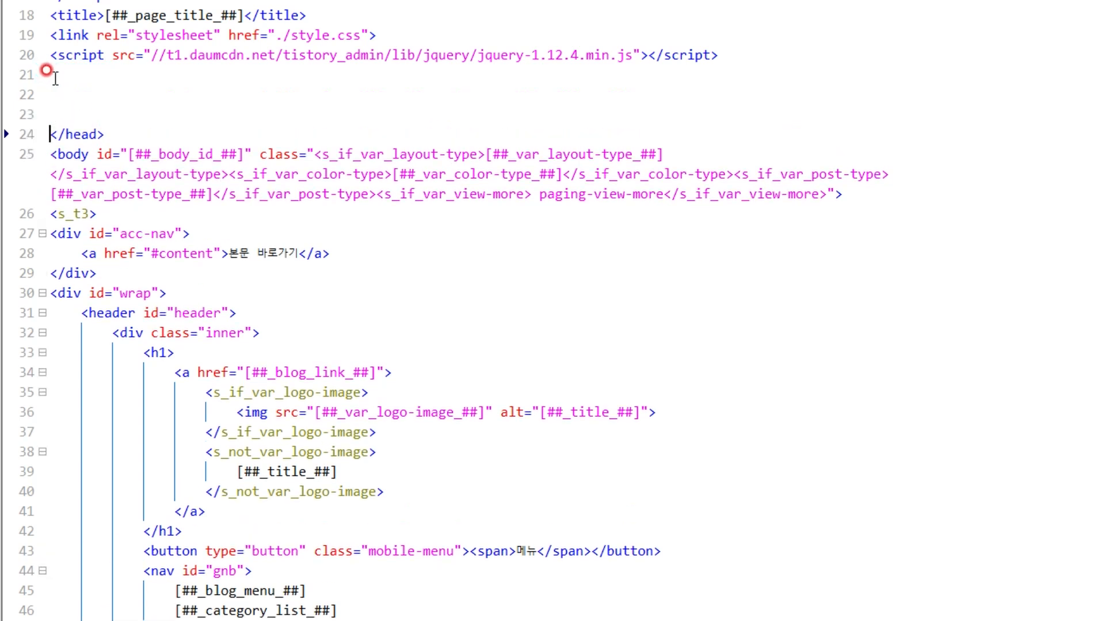
pyautogui.click(65, 132)
pyautogui.moveTo(65, 133); pyautogui.dragTo(67, 194)
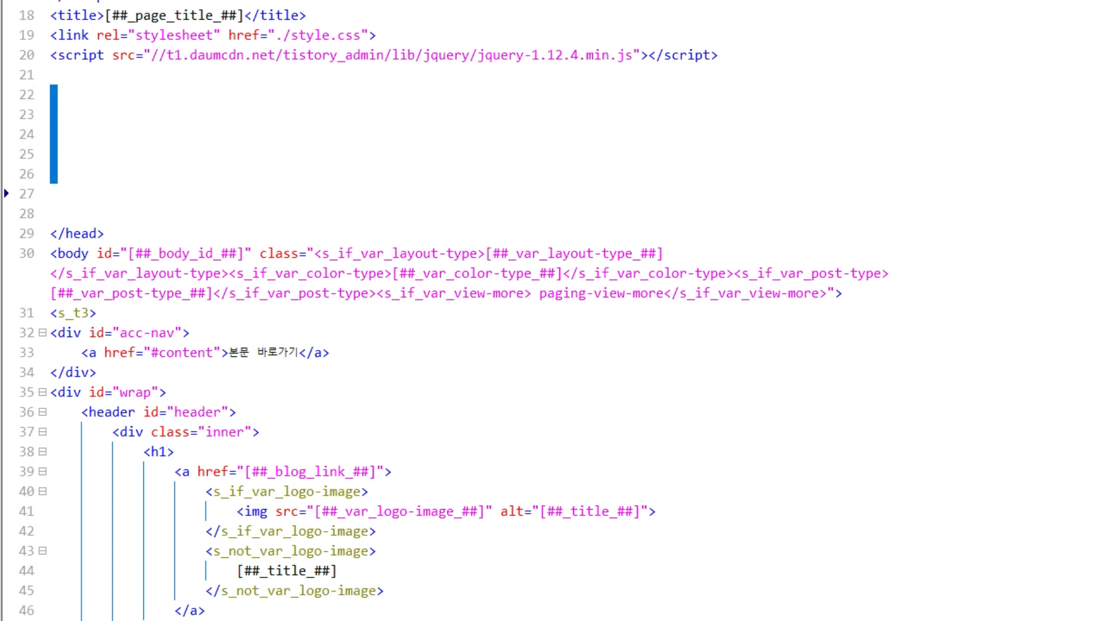
# - Switch to the Naver blog post and examine the SyntaxHighlighter code block given for the section between <head> and </head>
pyautogui.hotkey('alt', 'Tab')
pyautogui.scroll(-3, 505, 277)
pyautogui.scroll(-7, 505, 278)
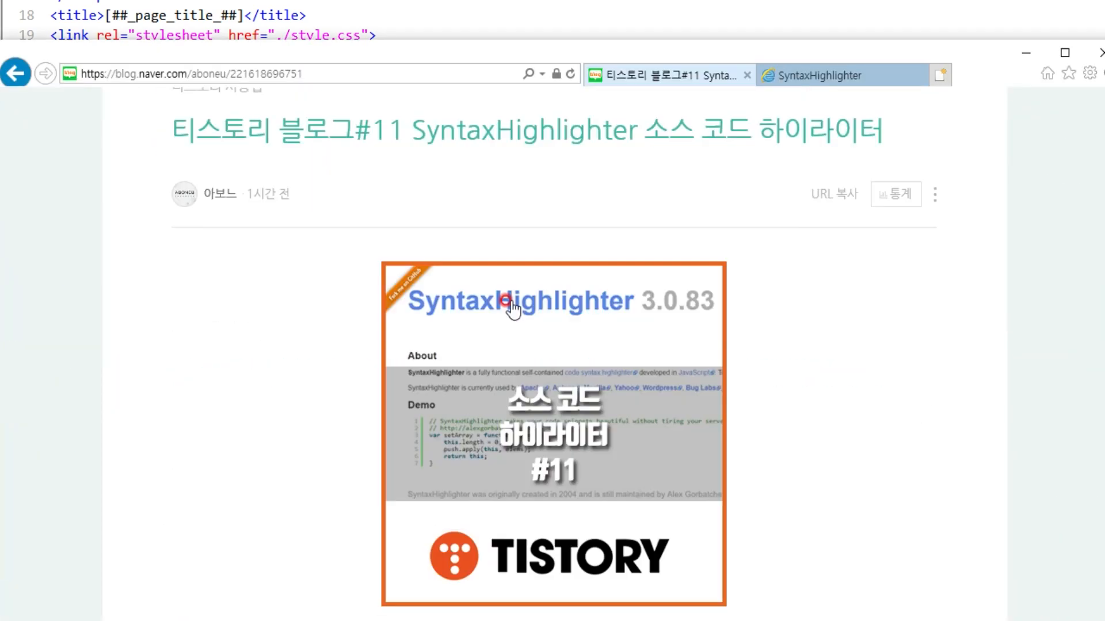
pyautogui.scroll(-9, 511, 247)
pyautogui.scroll(-8, 504, 333)
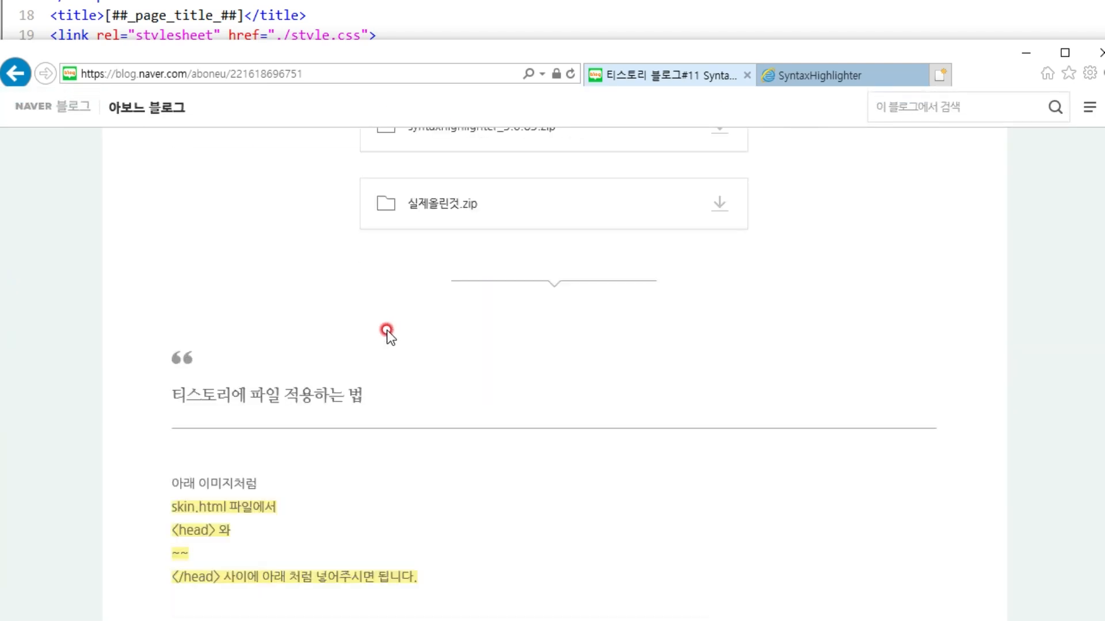
pyautogui.scroll(2, 322, 288)
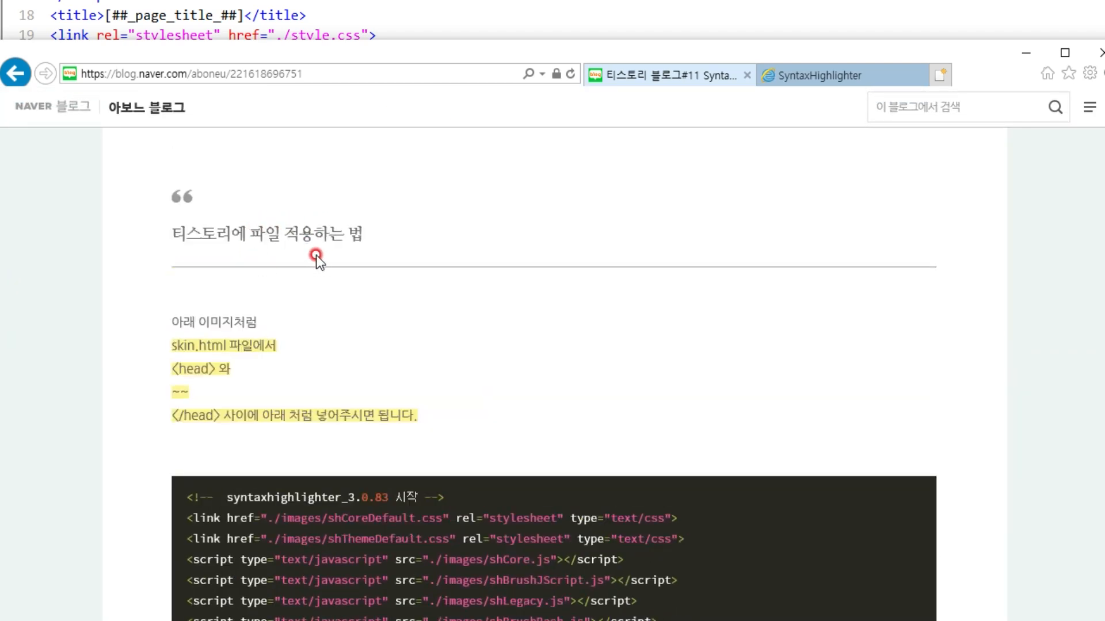
pyautogui.scroll(-3, 273, 293)
pyautogui.moveTo(258, 343); pyautogui.dragTo(476, 557)
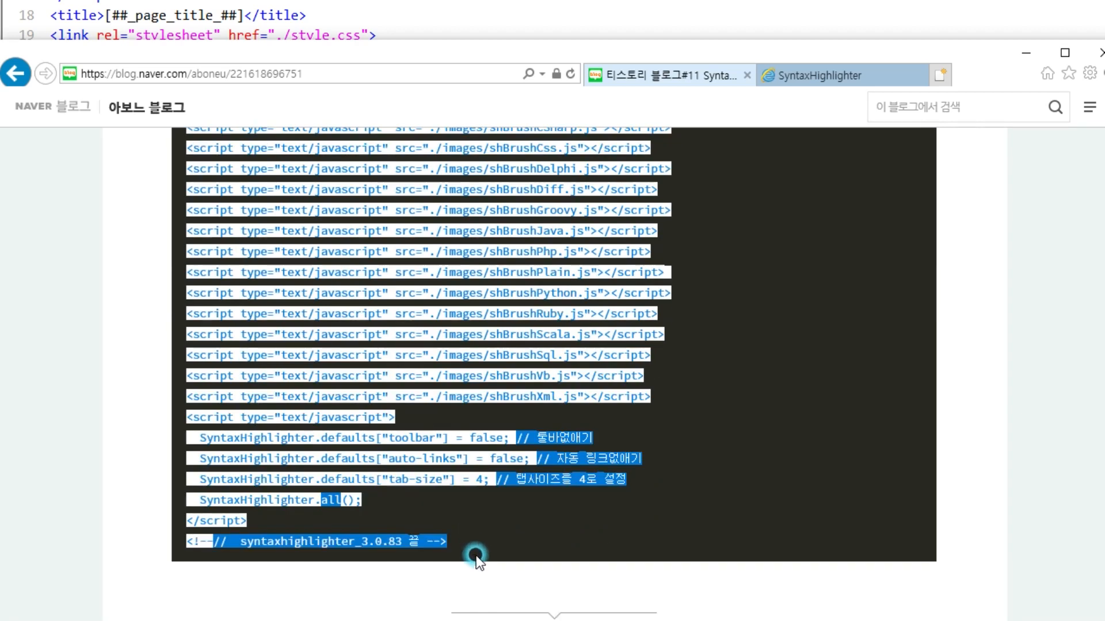
pyautogui.scroll(7, 474, 540)
pyautogui.click(266, 441)
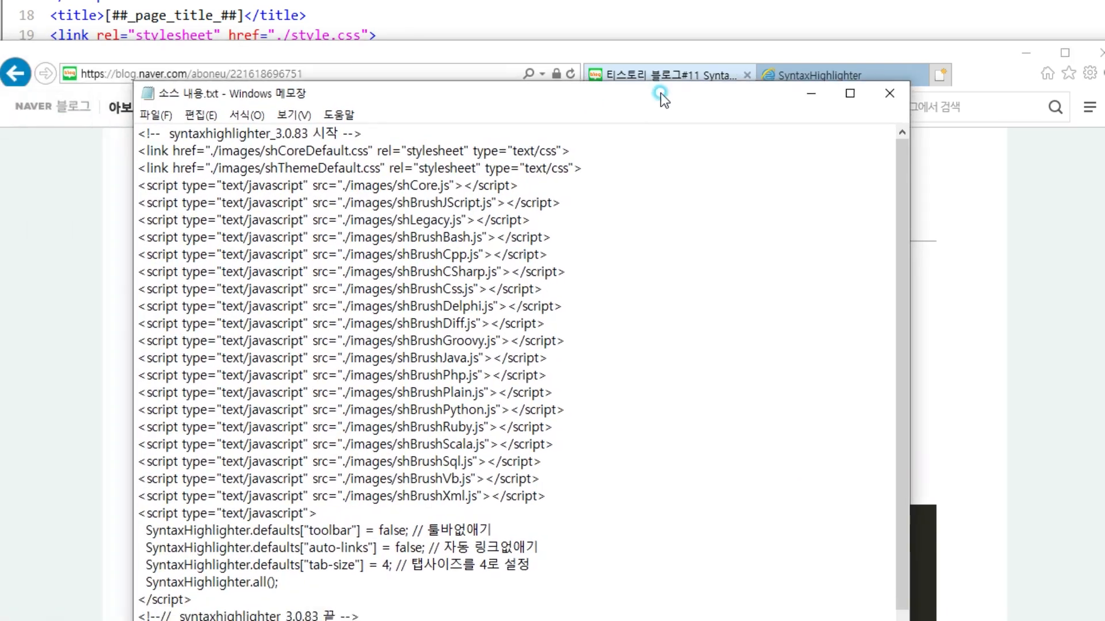
# - Copy the entire SyntaxHighlighter code from 소스 내용.txt, including its start and end comments
pyautogui.moveTo(660, 92); pyautogui.dragTo(683, 73)
pyautogui.moveTo(391, 596); pyautogui.dragTo(160, 118)
pyautogui.hotkey('ctrl', 'c')
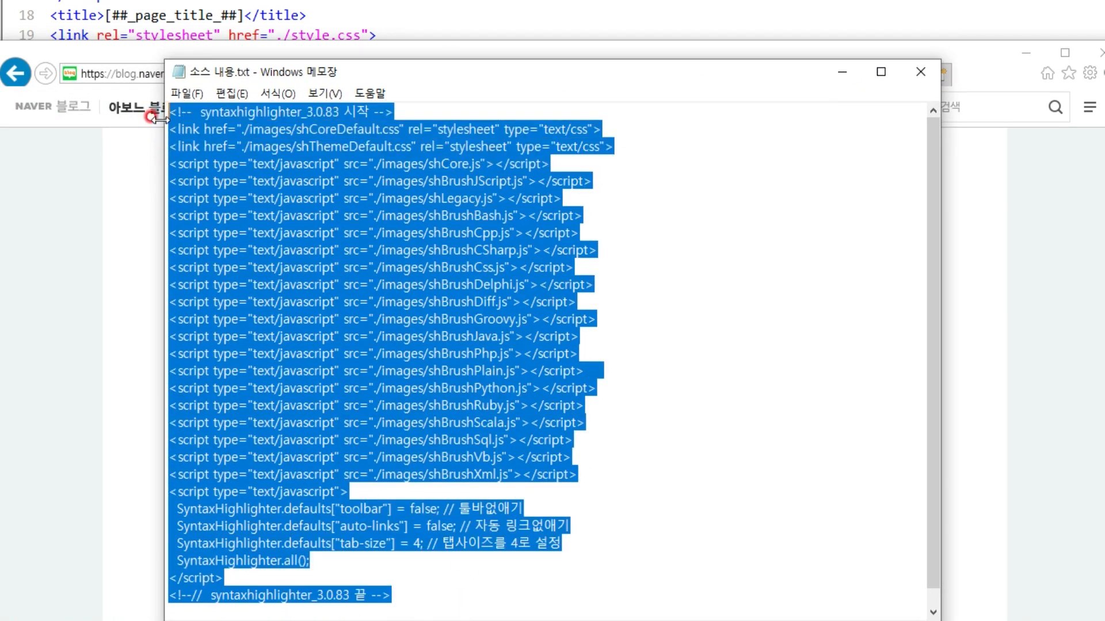
# - Paste the copied code into the blank lines before </head> and transfer the complete edited source to the skin's HTML editor in Tistory
pyautogui.hotkey('alt', 'Tab')
pyautogui.click(60, 132)
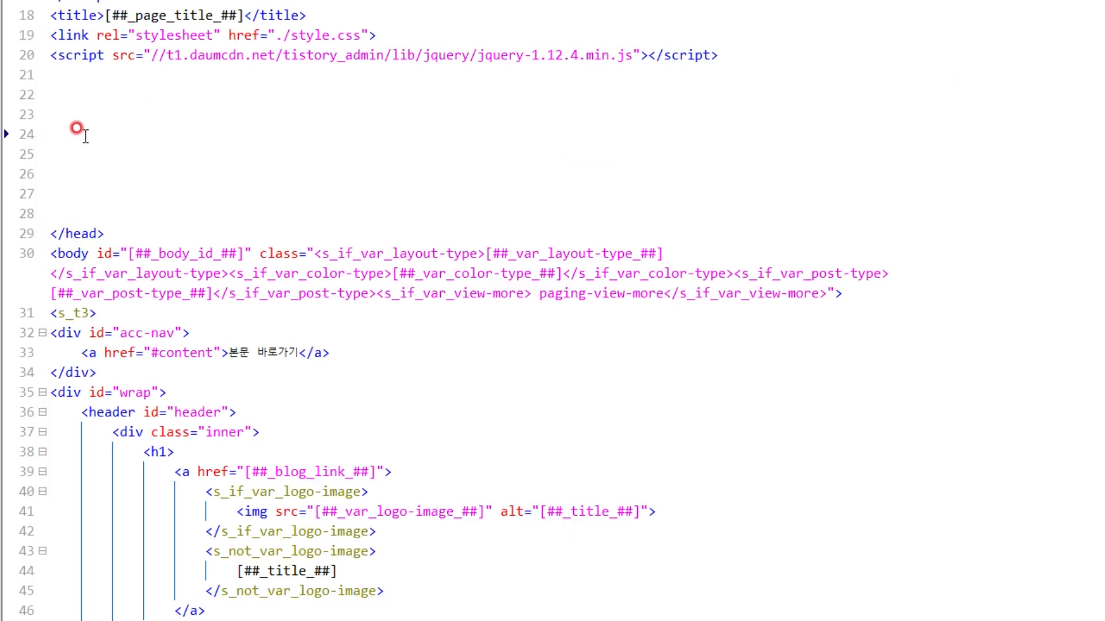
pyautogui.hotkey('ctrl', 'v')
pyautogui.click(80, 35)
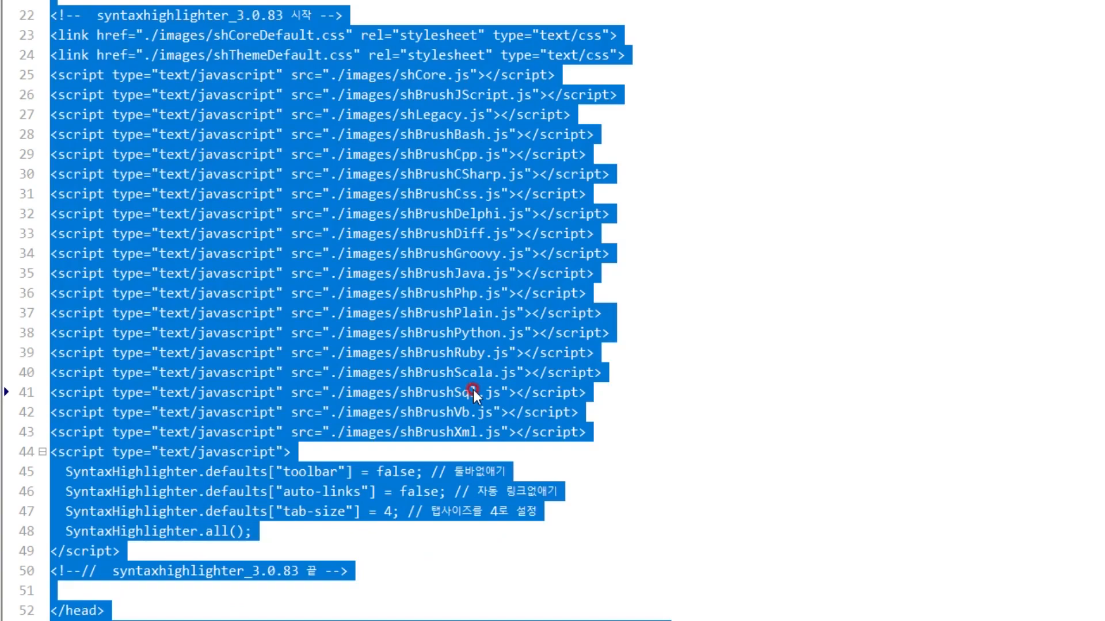
pyautogui.click(826, 128)
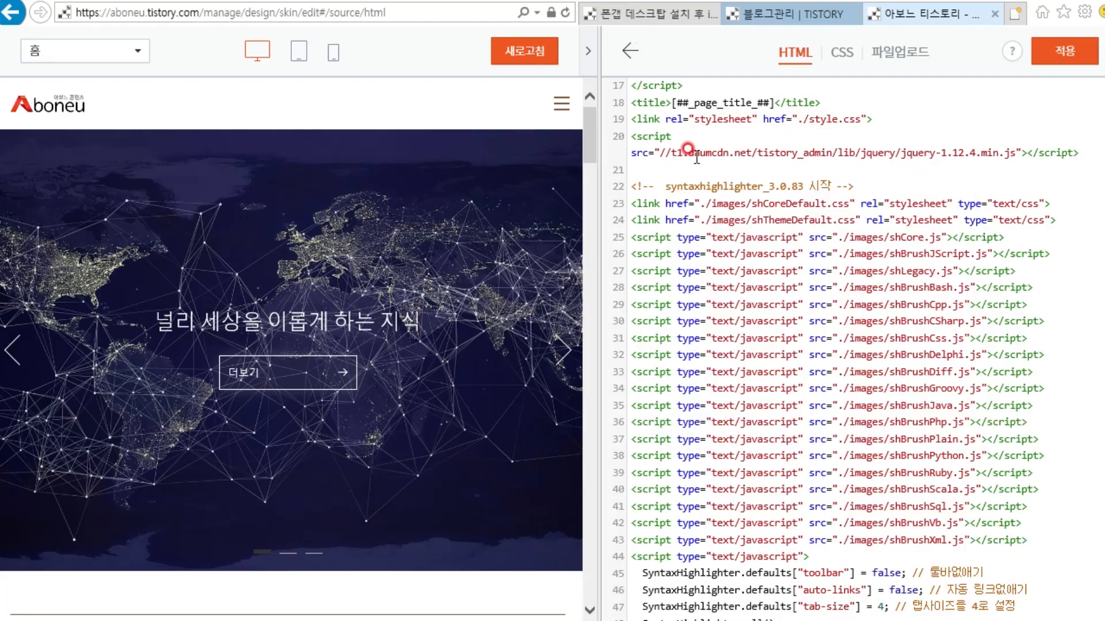
# - Check the SyntaxHighlighter block before </head> in the skin HTML and apply the changes to the skin
pyautogui.moveTo(650, 176); pyautogui.dragTo(707, 262)
pyautogui.click(714, 265)
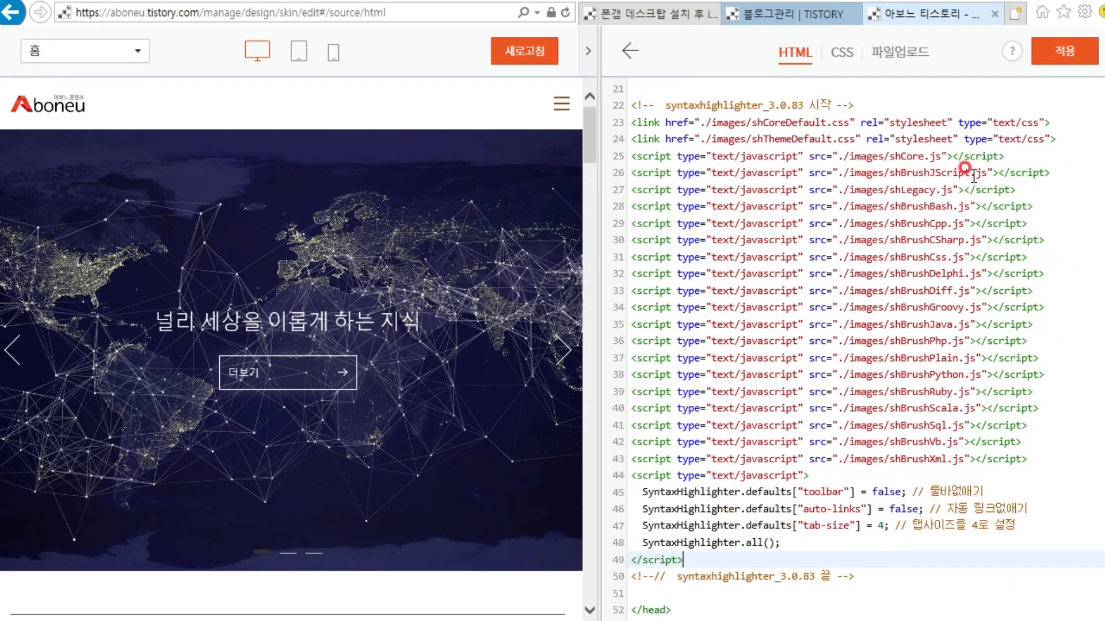
pyautogui.click(1069, 51)
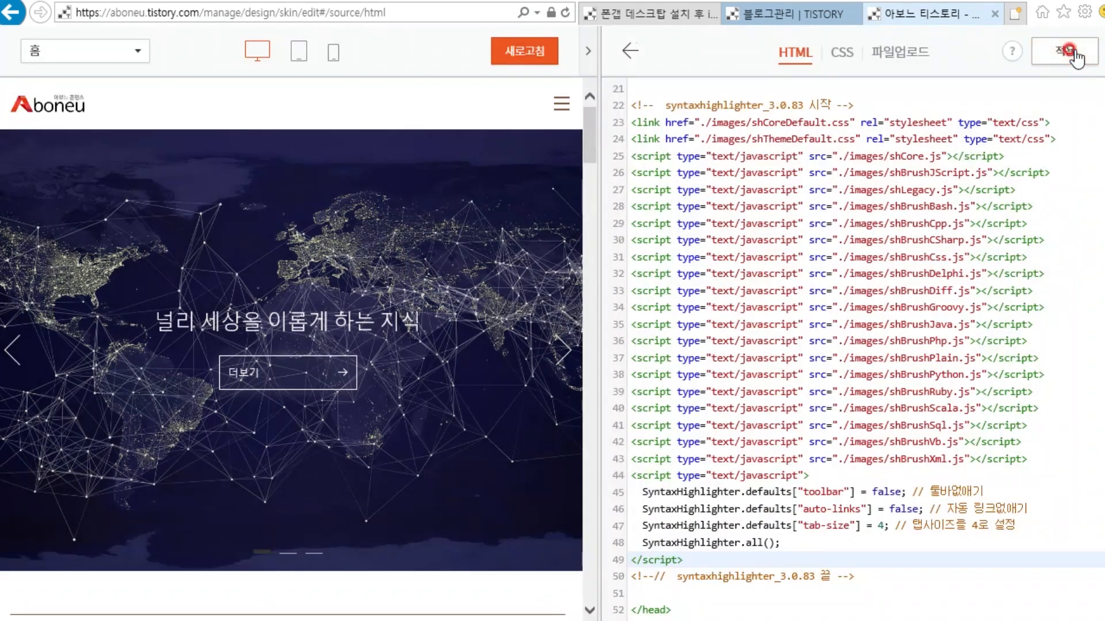
# - Copy the C source code from Notepad and paste it into the 테스트 post's body in HTML mode
pyautogui.click(761, 271)
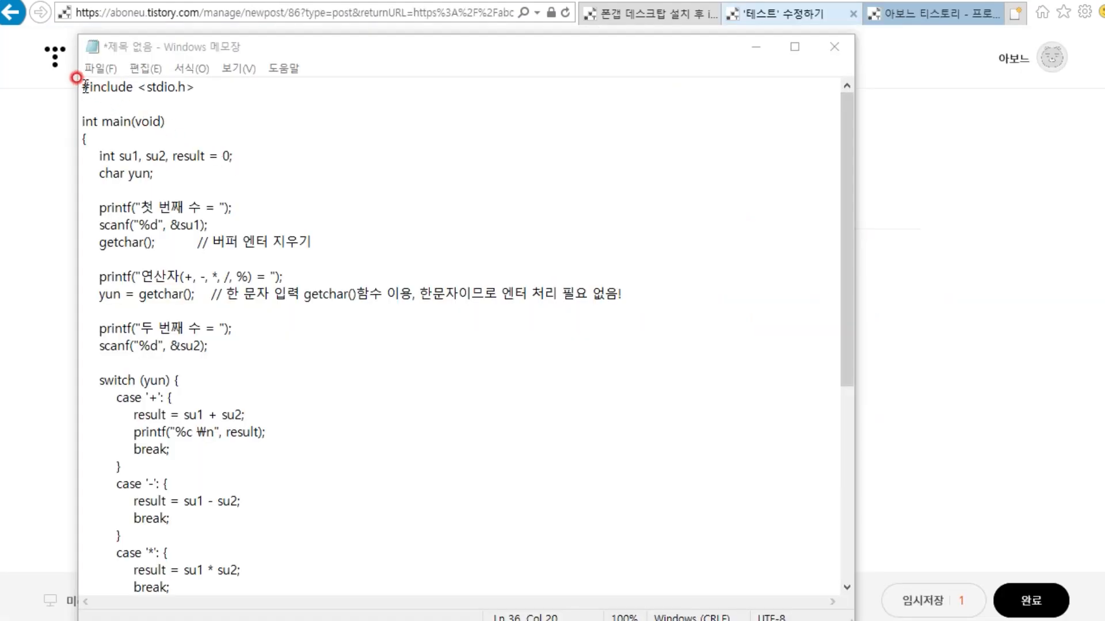
pyautogui.moveTo(83, 87); pyautogui.dragTo(217, 500)
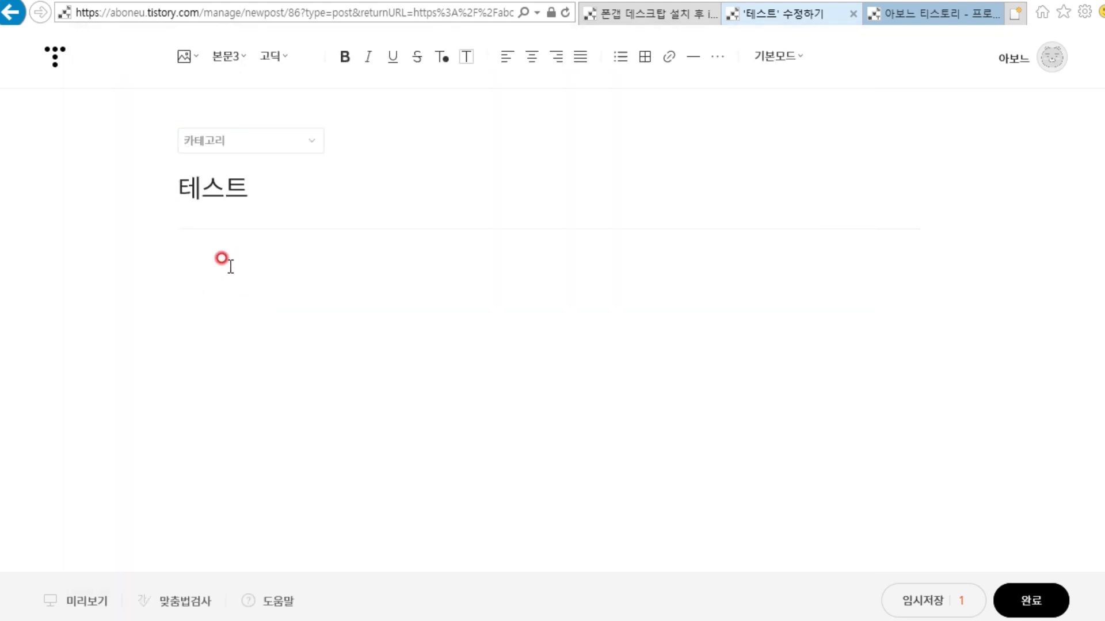
pyautogui.click(230, 266)
pyautogui.click(769, 61)
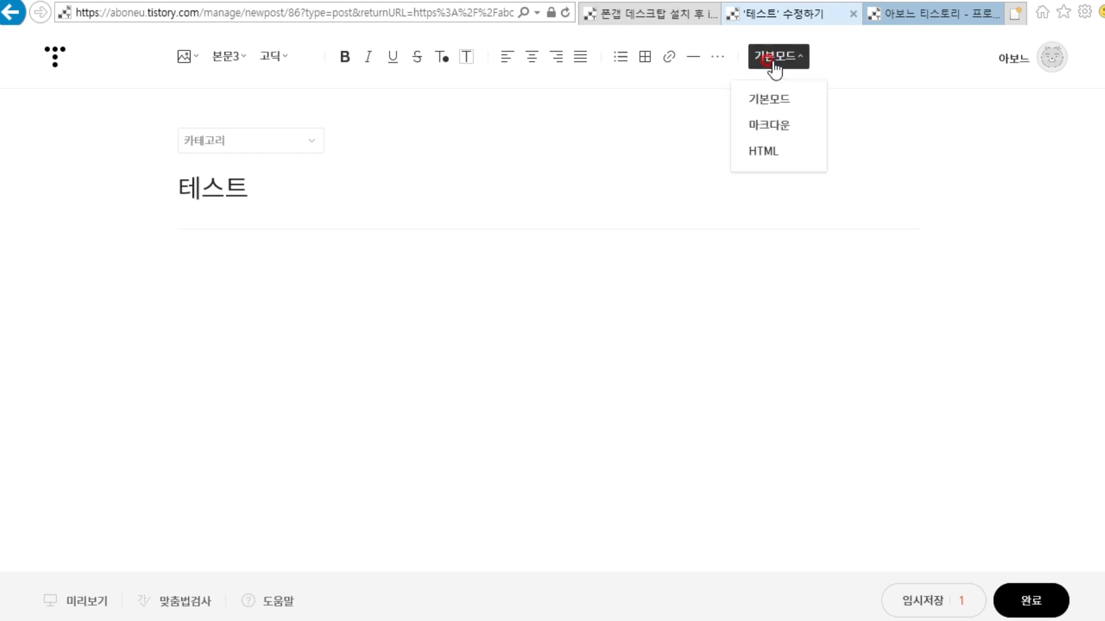
pyautogui.click(769, 152)
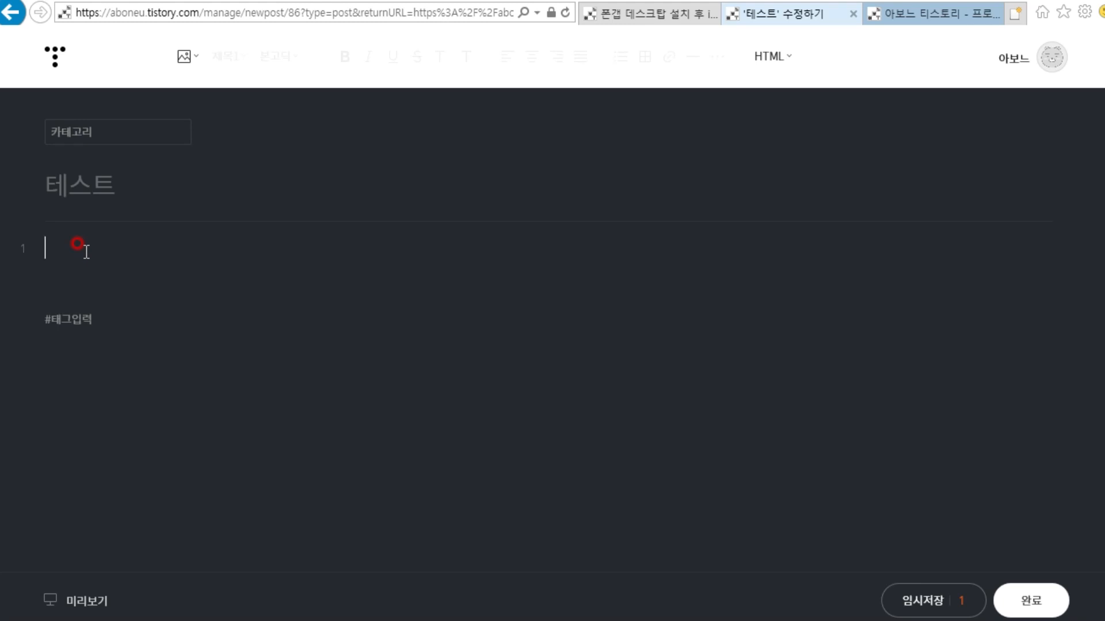
pyautogui.hotkey('ctrl', 'v')
# - Switch to the Naver blog post and copy the opening tag <PRE class="brush:언어;"> from the SyntaxHighlighter usage example
pyautogui.hotkey('alt', 'Tab')
pyautogui.moveTo(171, 230); pyautogui.dragTo(403, 229)
pyautogui.click(263, 348)
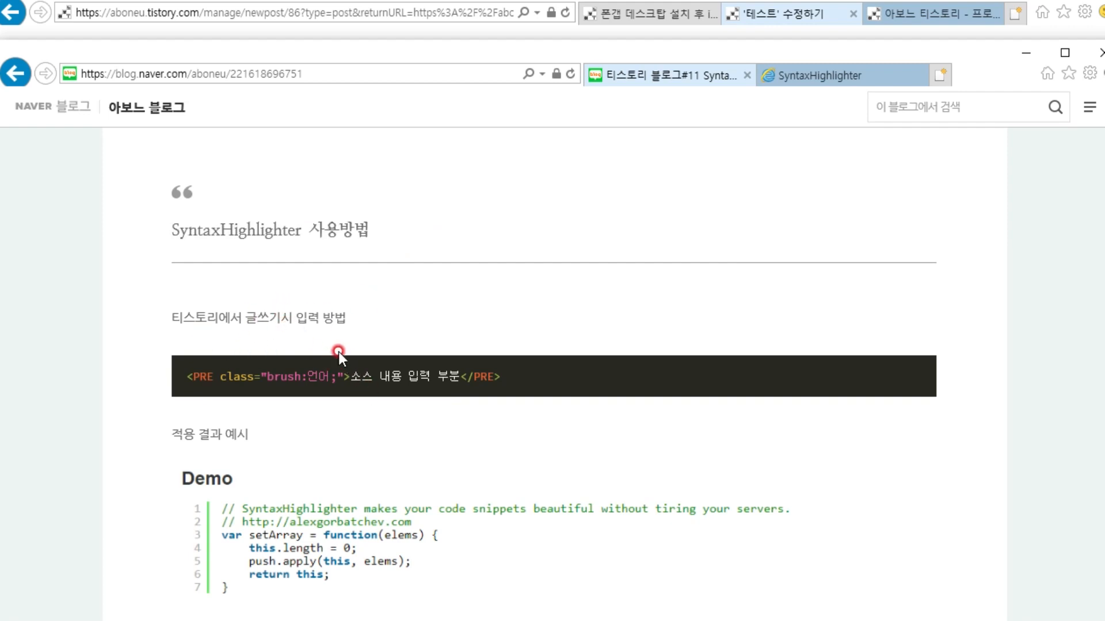
pyautogui.moveTo(351, 376); pyautogui.dragTo(449, 378)
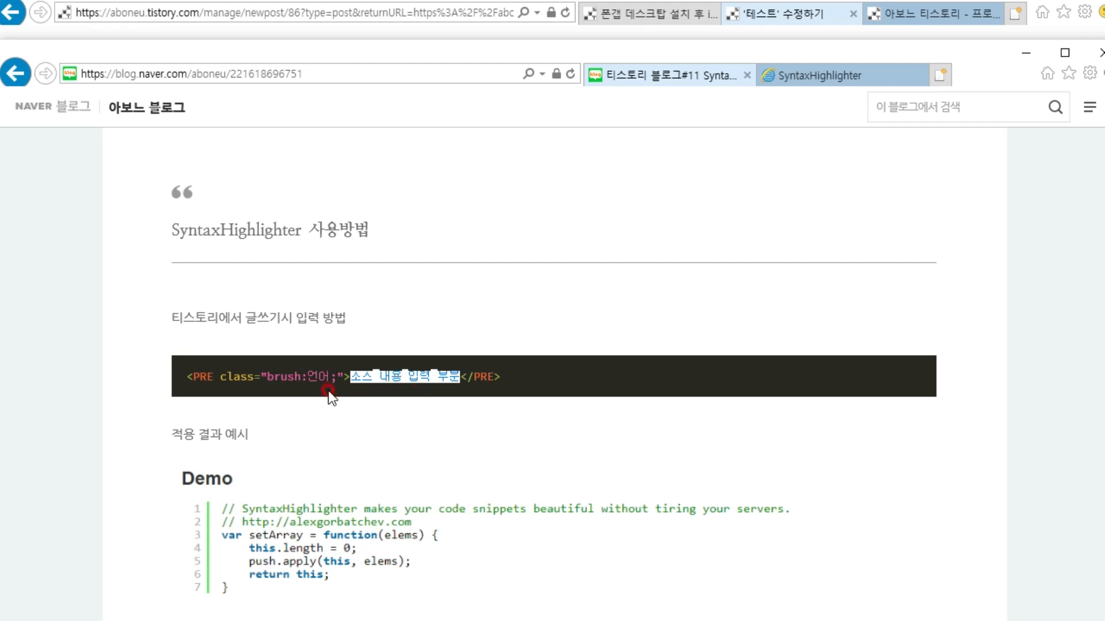
pyautogui.click(182, 379)
pyautogui.moveTo(188, 377); pyautogui.dragTo(345, 378)
pyautogui.hotkey('ctrl', 'c')
pyautogui.moveTo(502, 375); pyautogui.dragTo(465, 377)
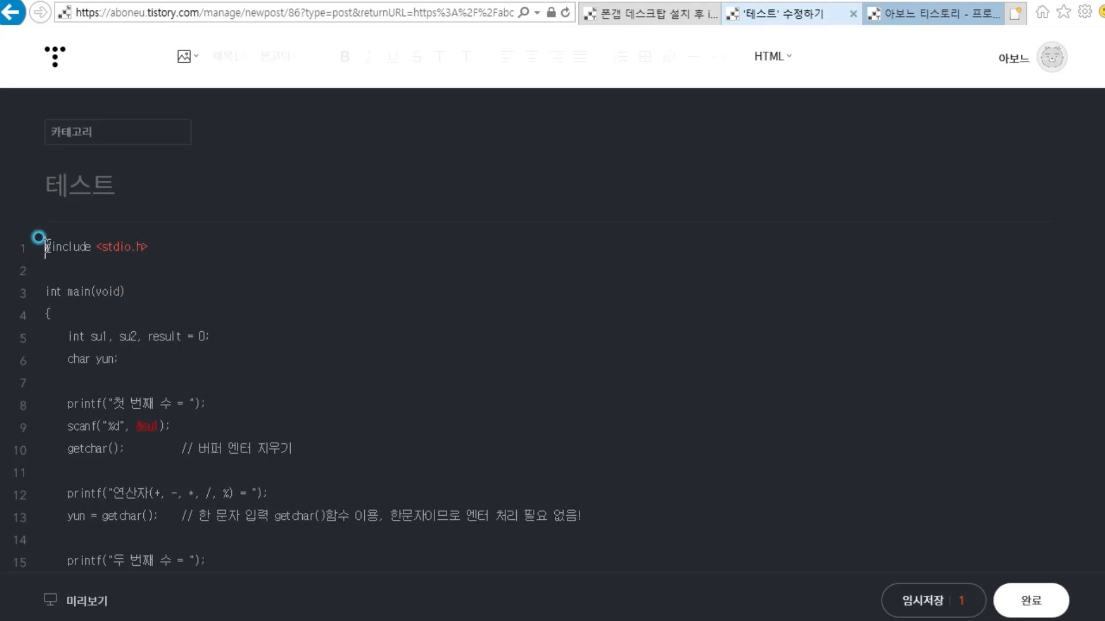
# - Paste the copied opening PRE tag on a new line above #include <stdio.h> in the 테스트 post
pyautogui.click(50, 267)
pyautogui.press('Return')
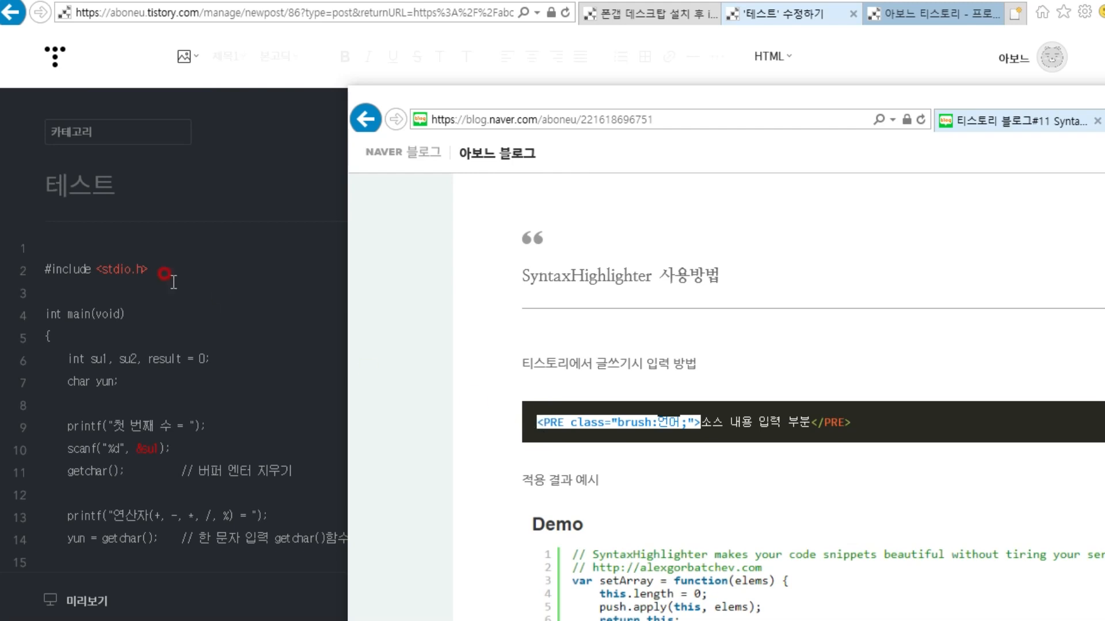
pyautogui.click(56, 245)
pyautogui.hotkey('ctrl', 'v')
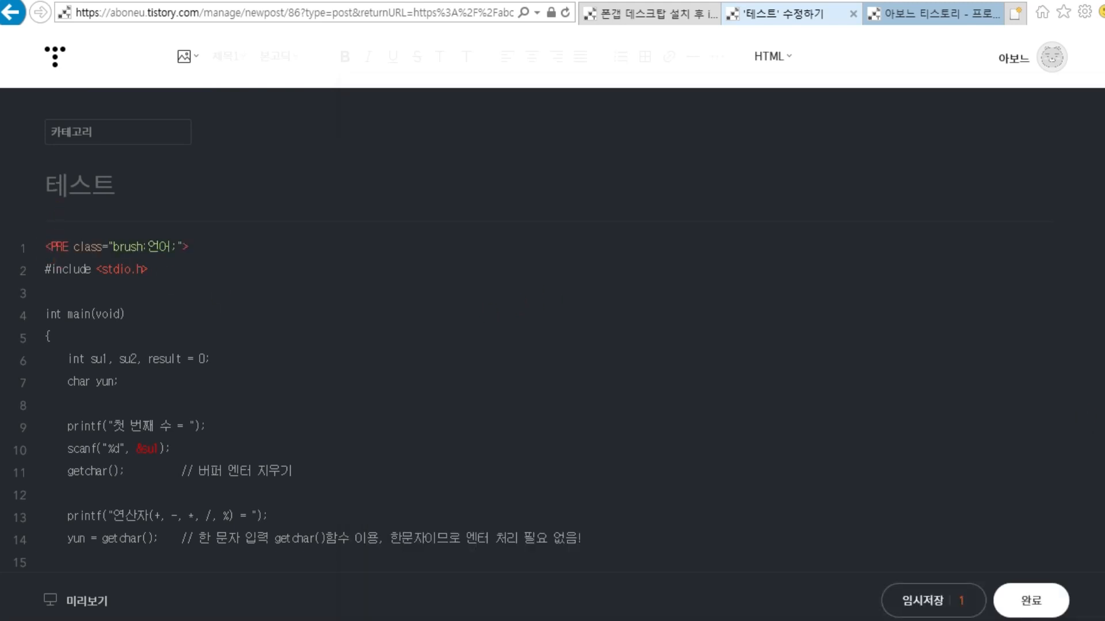
# - Copy the closing </PRE> tag from the Naver usage example and add it on a new line after the code's final brace
pyautogui.hotkey('alt', 'Tab')
pyautogui.click(903, 482)
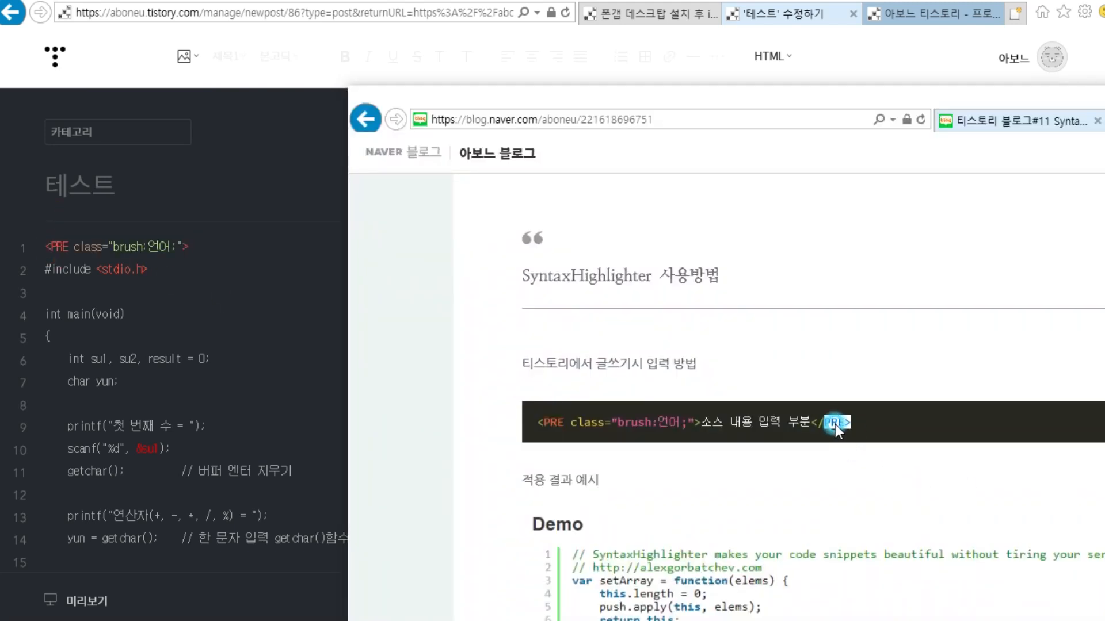
pyautogui.click(172, 526)
pyautogui.scroll(-10, 193, 532)
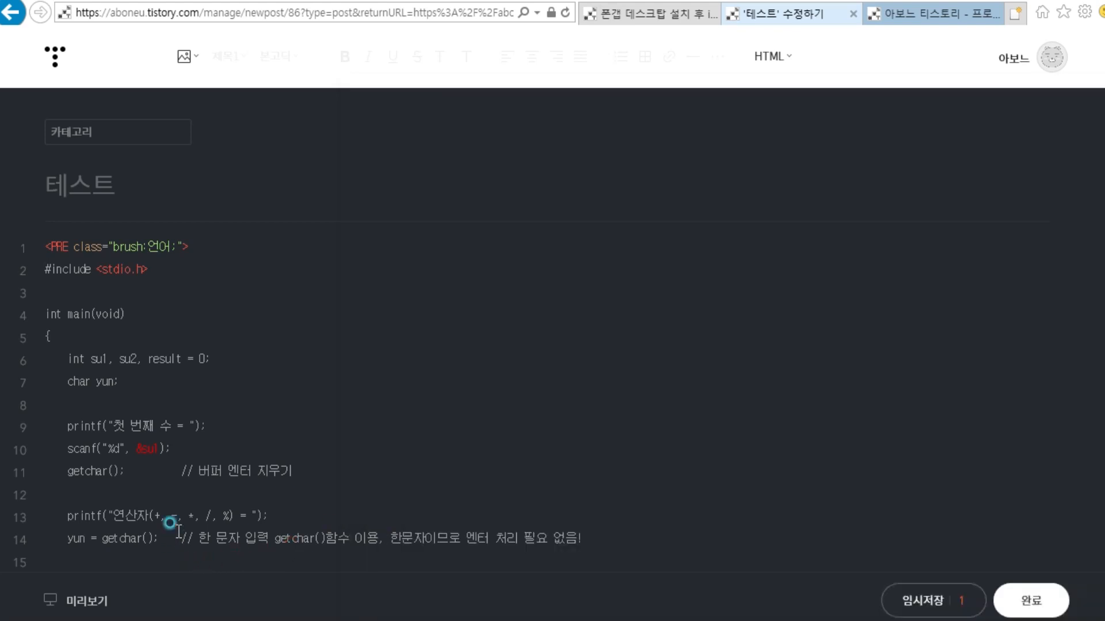
pyautogui.click(55, 424)
pyautogui.press('Return')
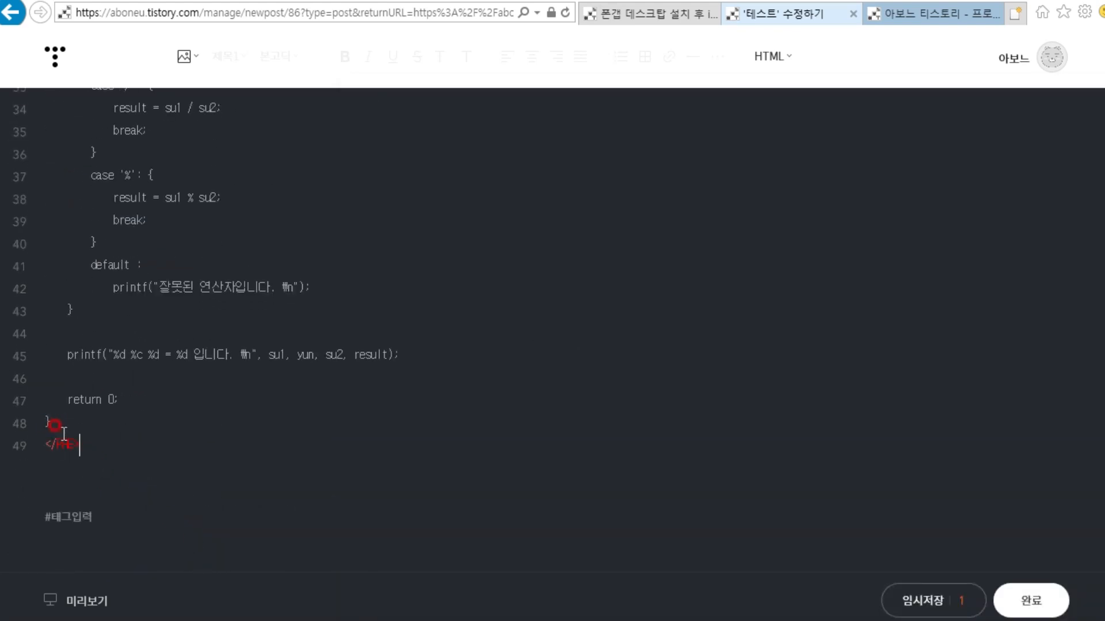
# - Review the wrapped code, then examine the brush examples and supported language aliases in the Naver blog post
pyautogui.scroll(10, 161, 414)
pyautogui.moveTo(46, 190); pyautogui.dragTo(153, 459)
pyautogui.click(198, 212)
pyautogui.moveTo(150, 167); pyautogui.dragTo(171, 167)
pyautogui.hotkey('alt', 'Tab')
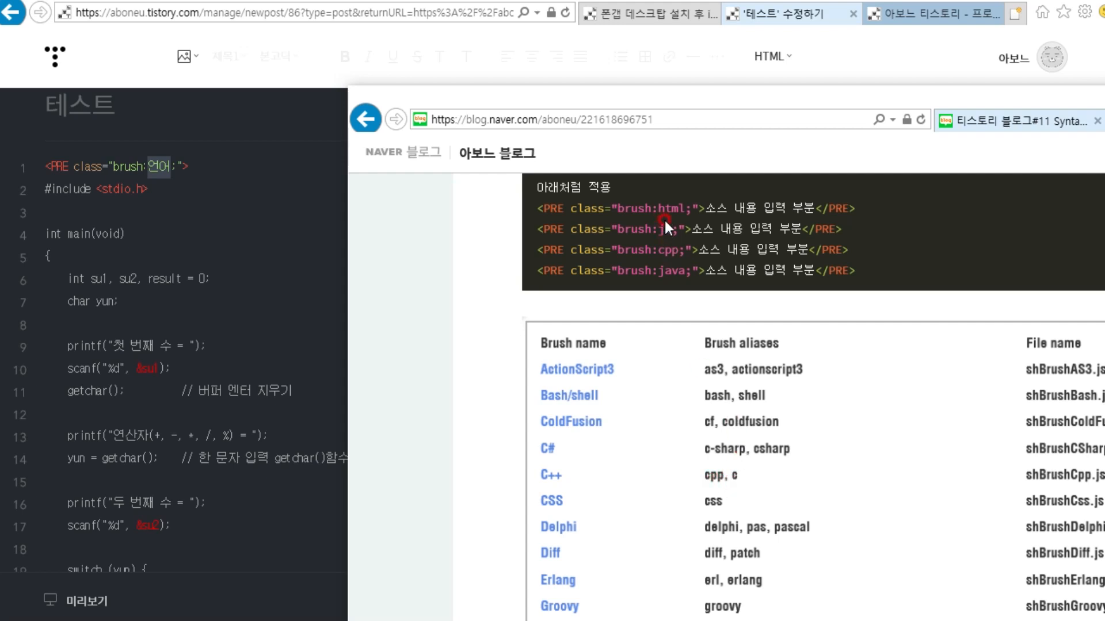
pyautogui.moveTo(660, 208); pyautogui.dragTo(685, 206)
pyautogui.click(651, 270)
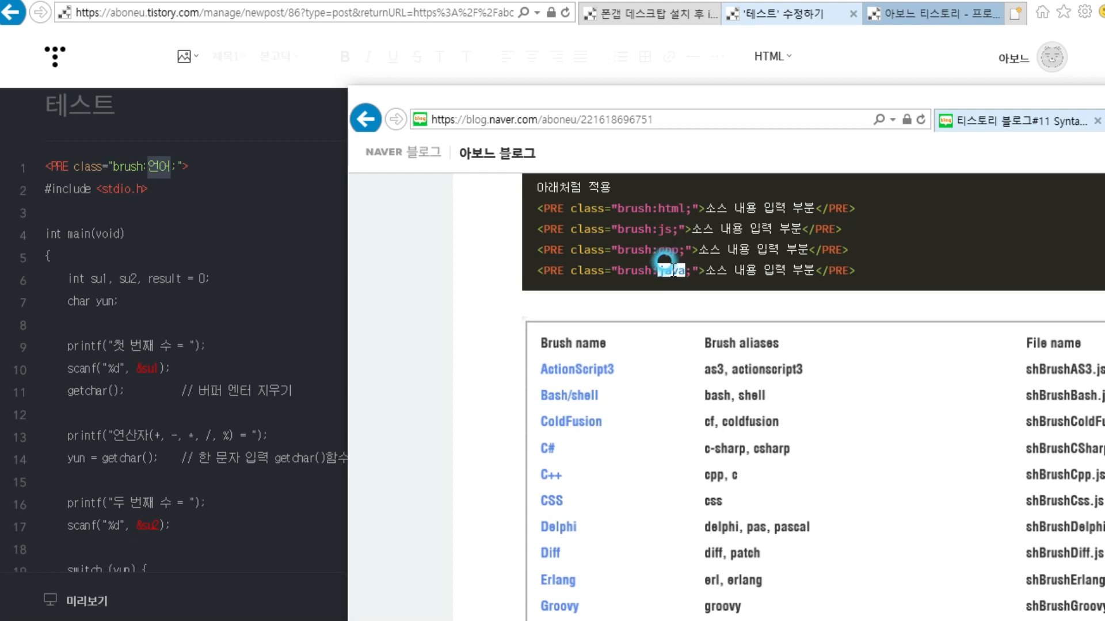
pyautogui.moveTo(672, 272); pyautogui.dragTo(686, 273)
pyautogui.scroll(7, 731, 402)
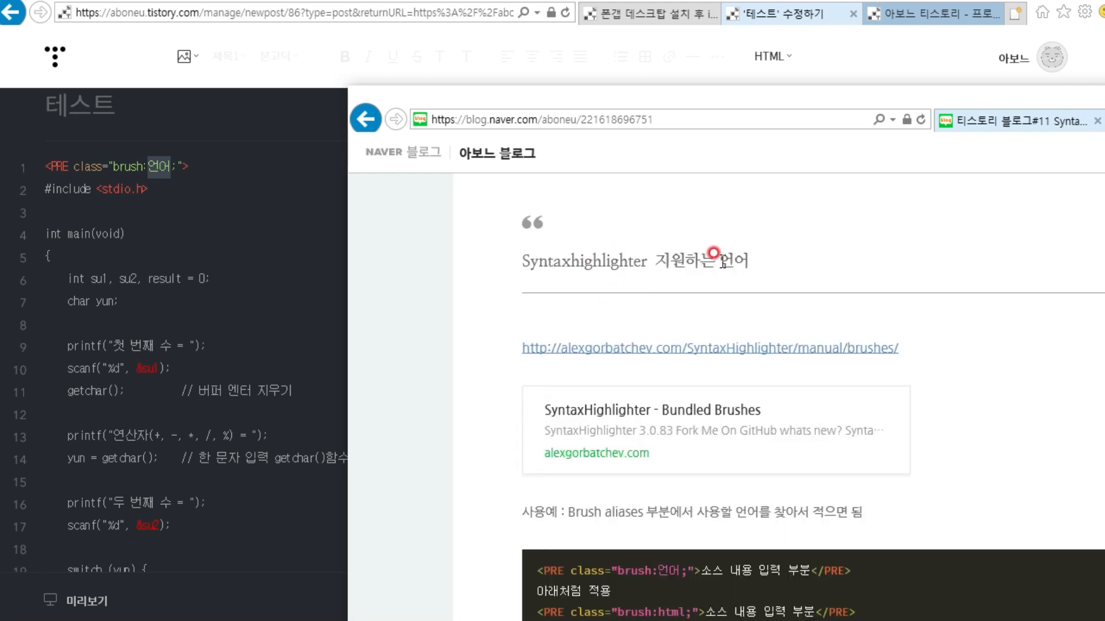
pyautogui.scroll(-4, 719, 265)
pyautogui.scroll(-10, 746, 300)
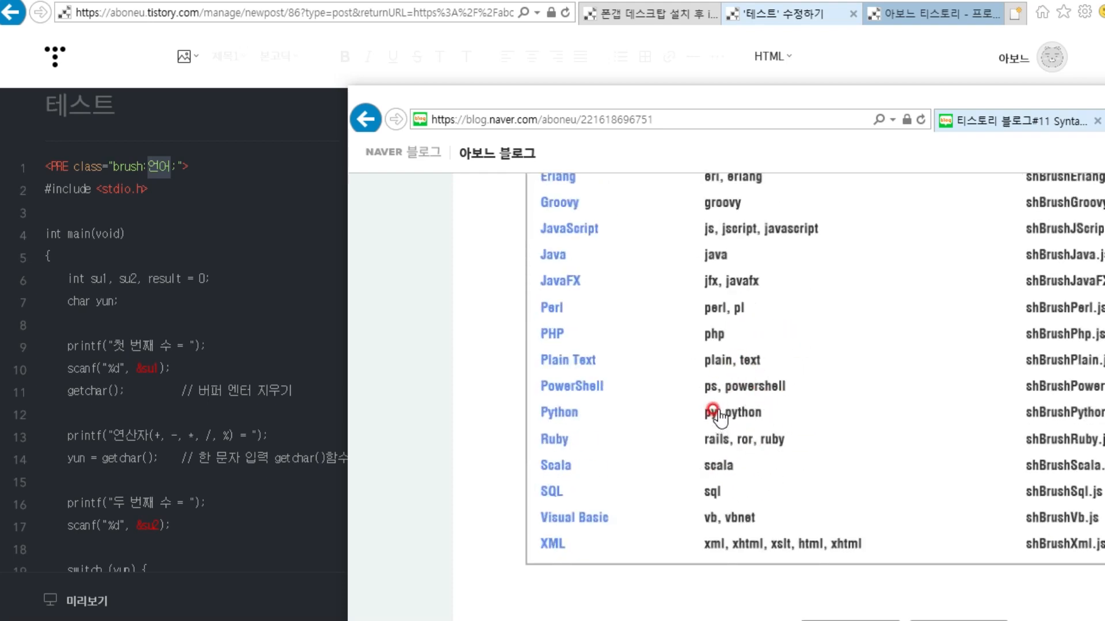
# - Replace the 언어 placeholder in the opening PRE tag with cpp and publish the post
pyautogui.click(179, 156)
pyautogui.moveTo(156, 167); pyautogui.dragTo(151, 166)
pyautogui.write('cpp')
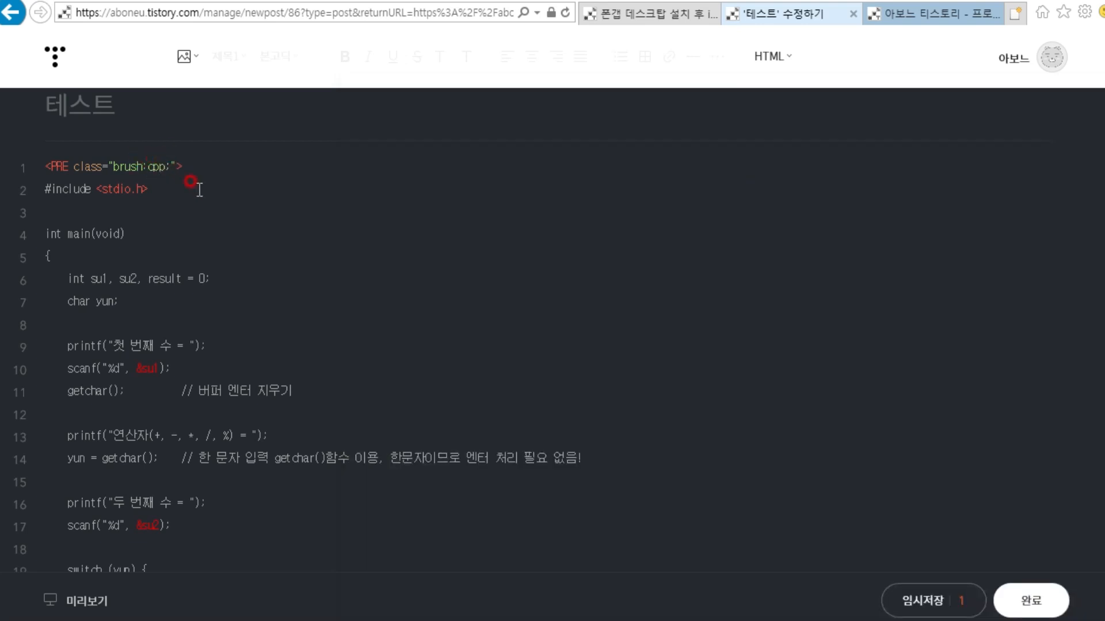
pyautogui.click(1021, 600)
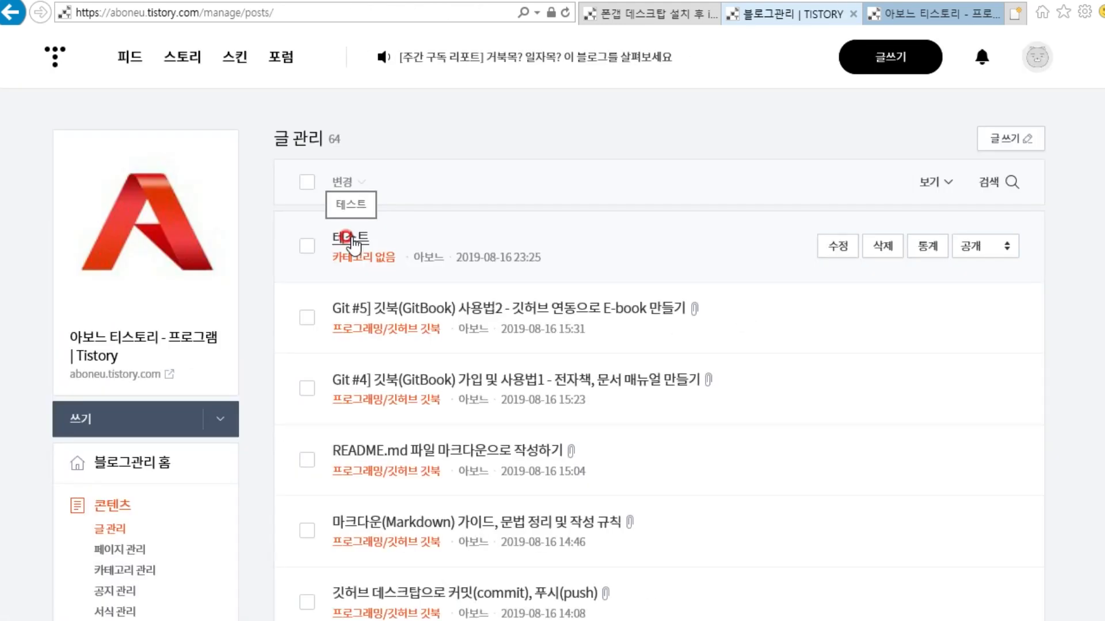
# - Open the published 테스트 post and examine how its C code block is highlighted
pyautogui.click(346, 237)
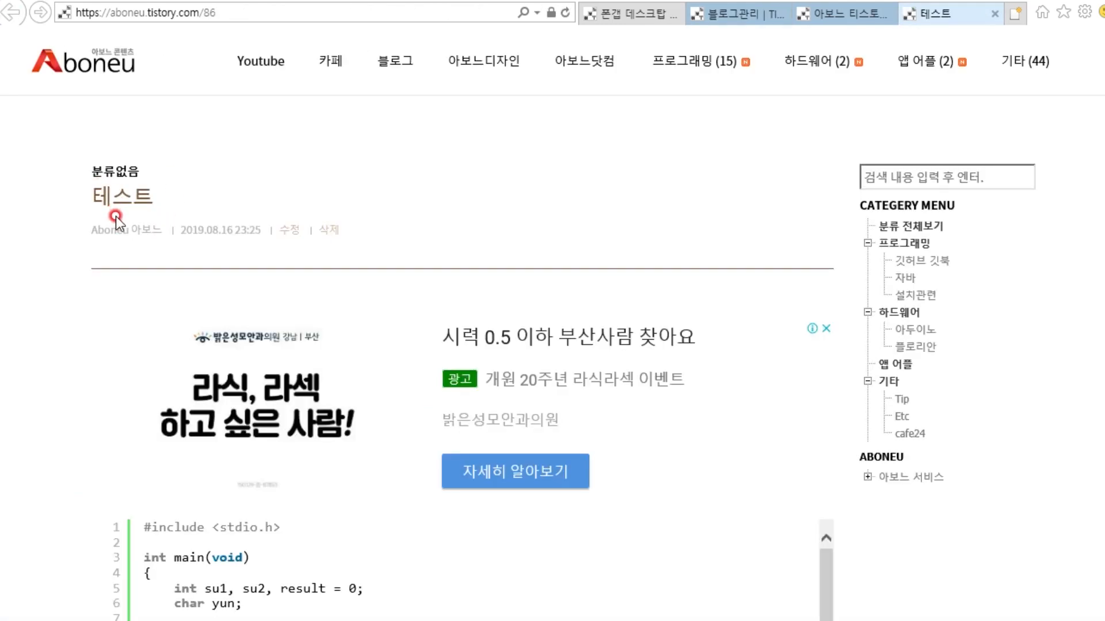
pyautogui.scroll(-5, 155, 270)
pyautogui.moveTo(146, 256); pyautogui.dragTo(210, 358)
pyautogui.click(280, 306)
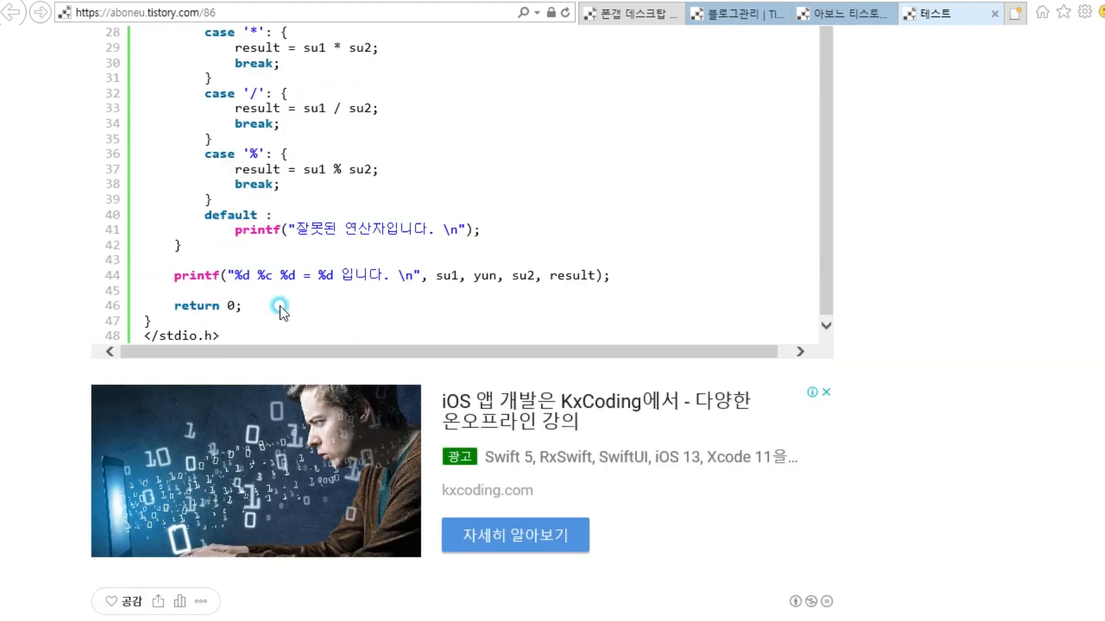
pyautogui.scroll(6, 300, 315)
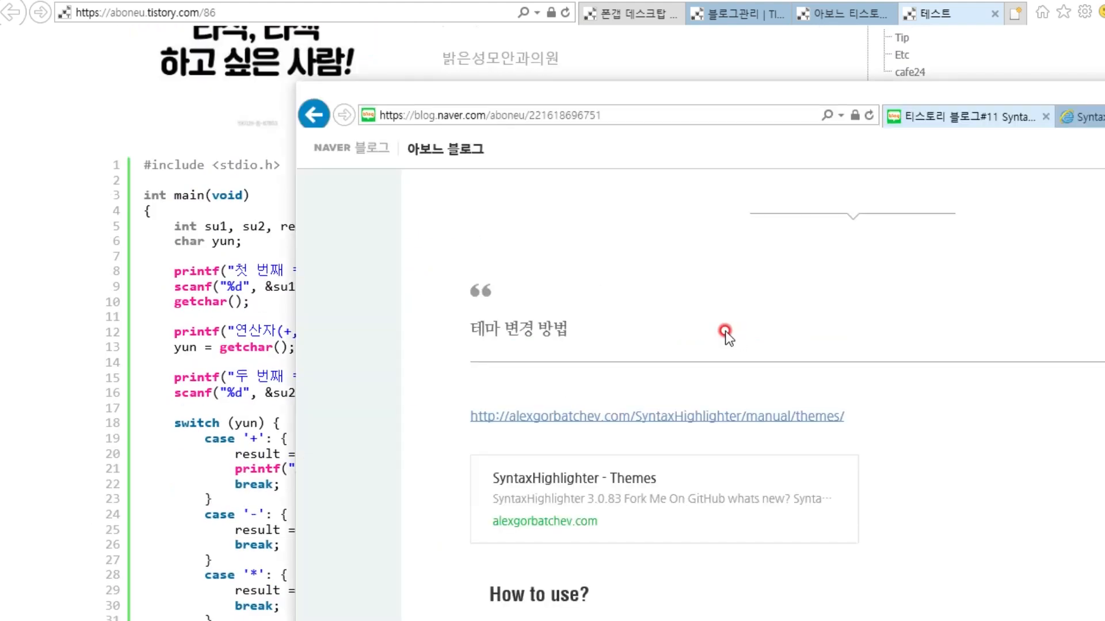
# - Examine the theme change section of the Naver blog post, comparing shThemeDefault.css and shThemeMidnight.css in the CSS theme list
pyautogui.moveTo(575, 332); pyautogui.dragTo(466, 333)
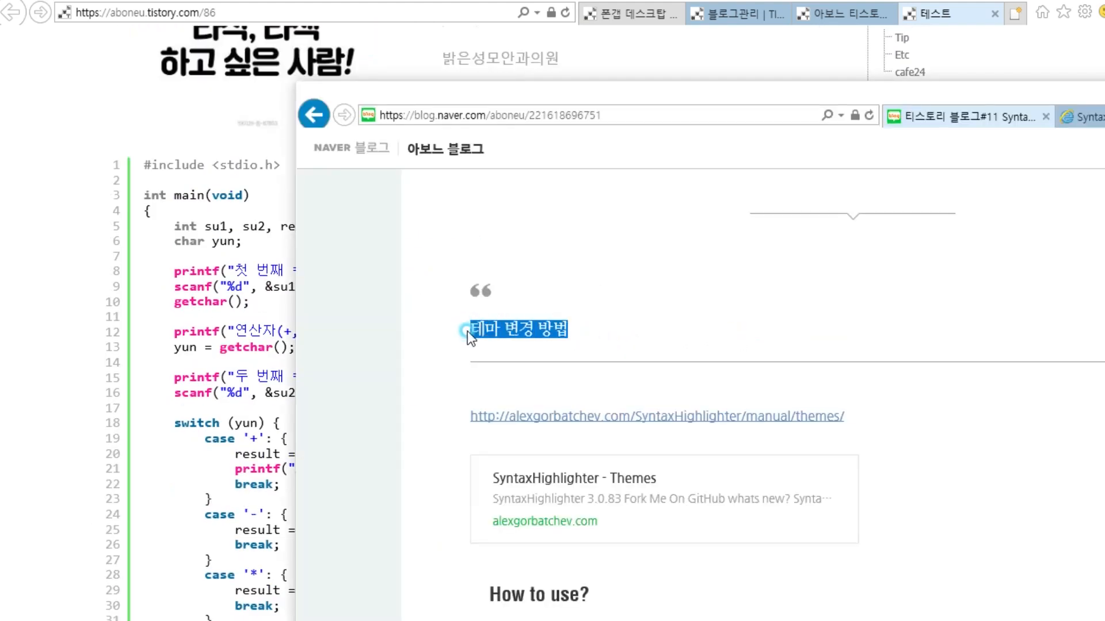
pyautogui.click(610, 322)
pyautogui.scroll(-8, 610, 322)
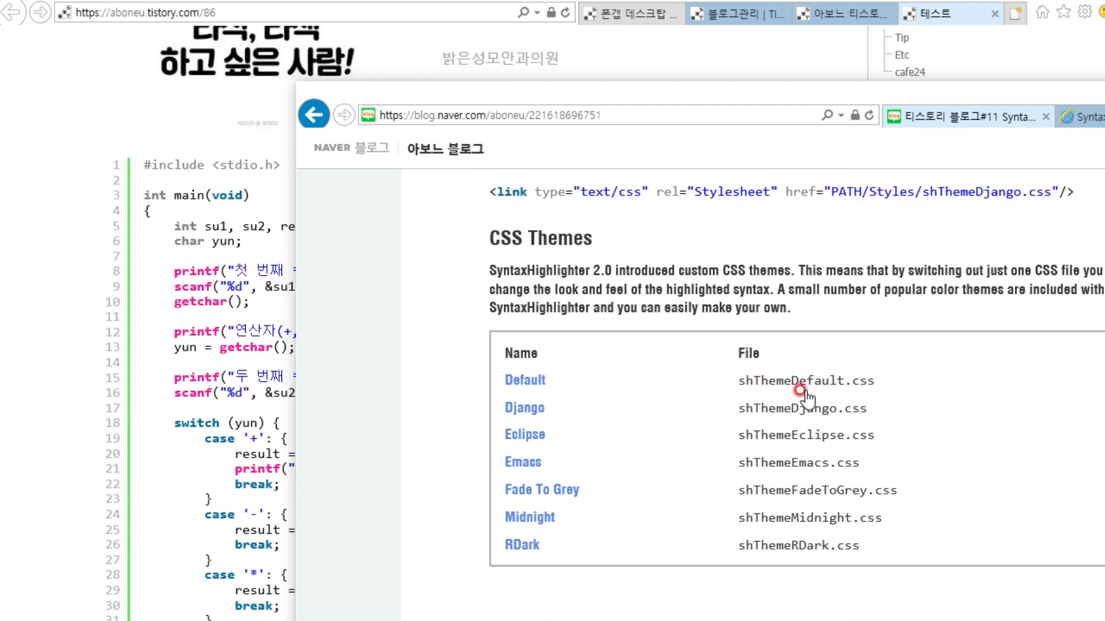
pyautogui.click(108, 241)
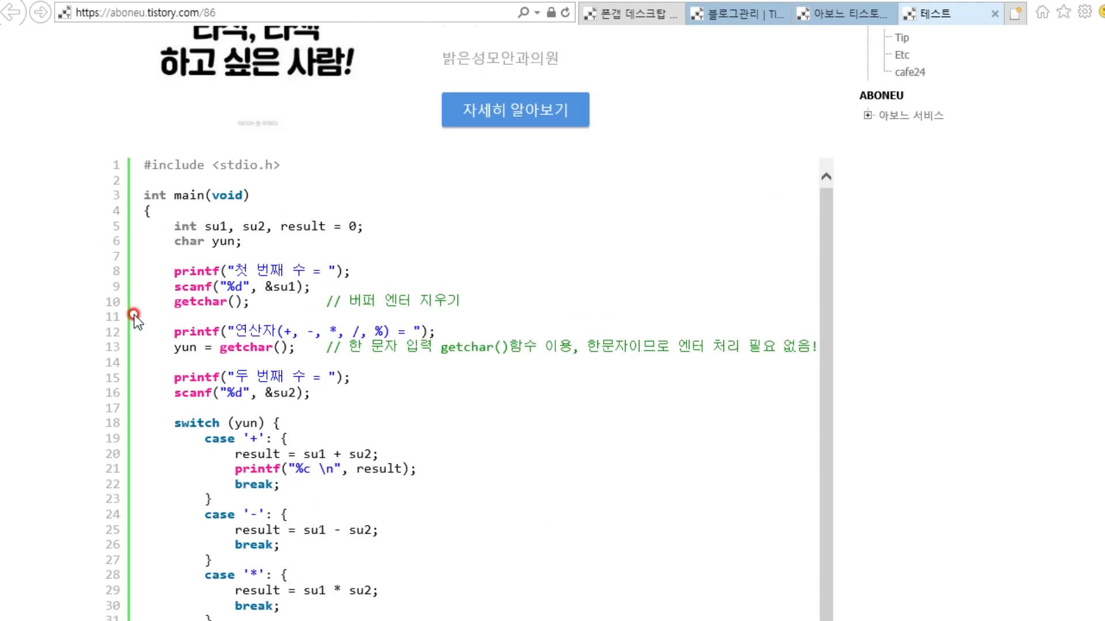
pyautogui.hotkey('alt', 'Tab')
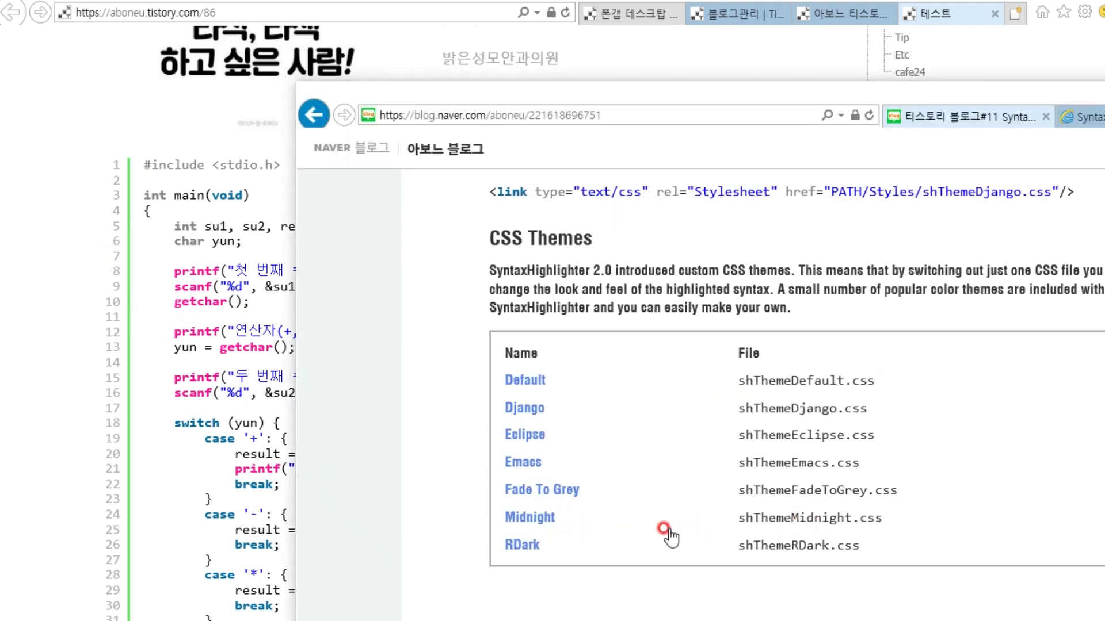
pyautogui.moveTo(726, 370); pyautogui.dragTo(893, 393)
pyautogui.moveTo(730, 507); pyautogui.dragTo(895, 527)
pyautogui.moveTo(773, 396); pyautogui.dragTo(786, 501)
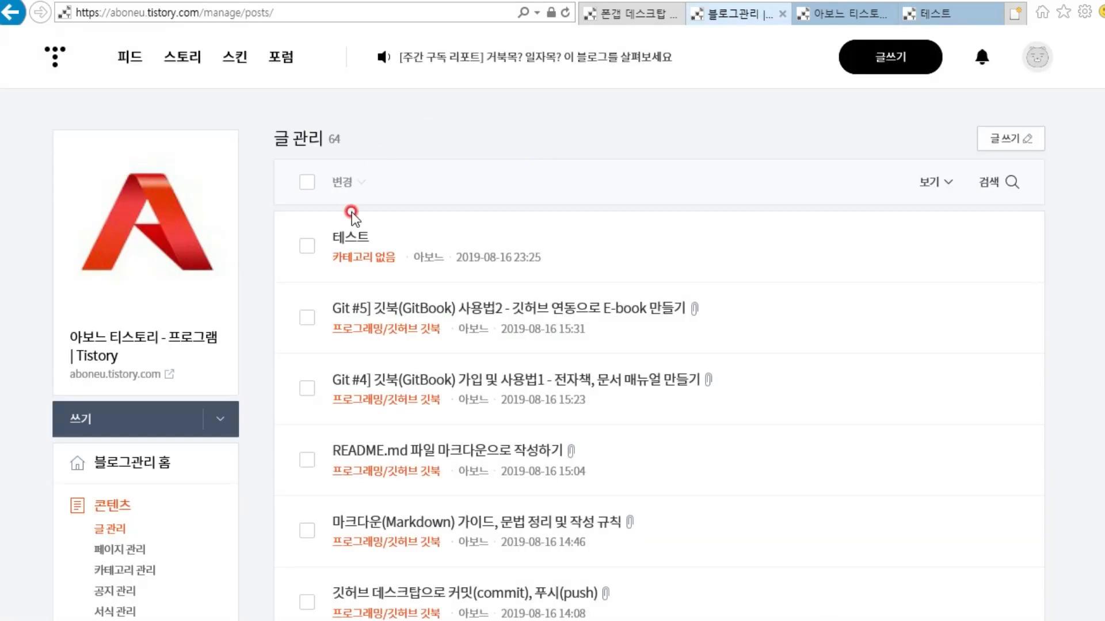
# - Open the skin editor from Tistory's blog management page and display the skin's HTML source
pyautogui.scroll(-5, 351, 211)
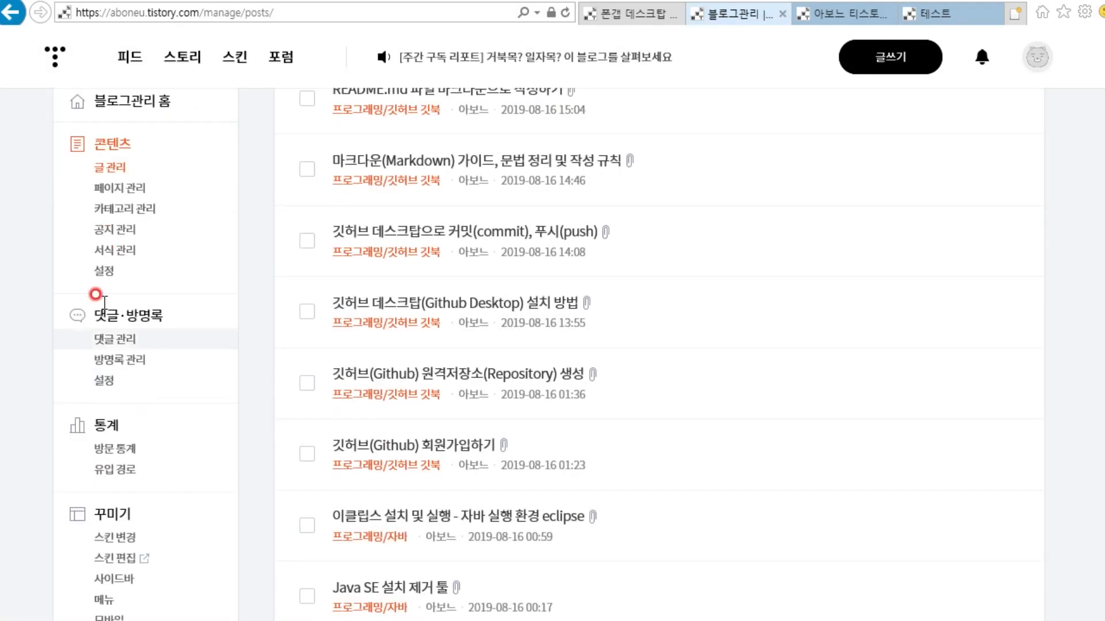
pyautogui.scroll(-2, 122, 379)
pyautogui.click(117, 464)
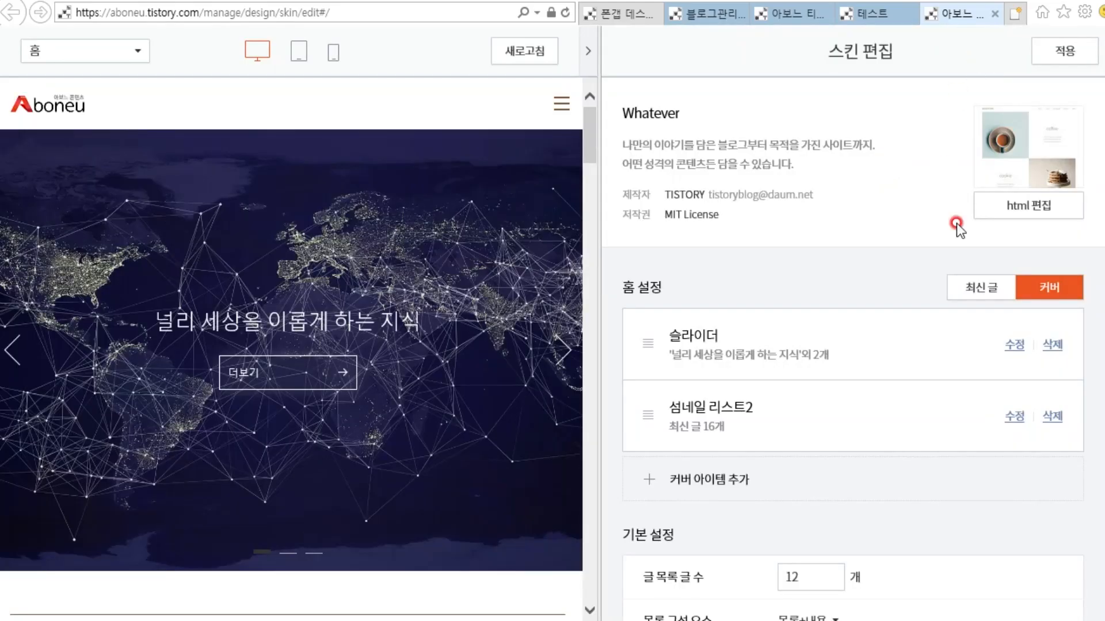
pyautogui.click(1010, 207)
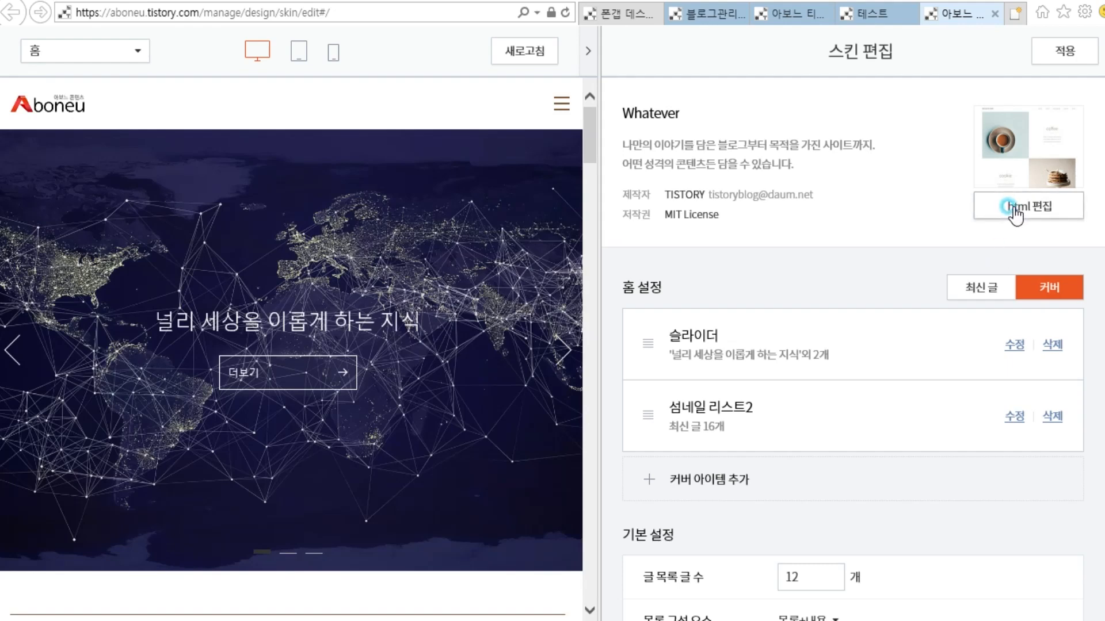
# - Locate the shThemeDefault.css link in the skin's HTML source and copy the file name shThemeMidnight.css from the Notepad note
pyautogui.moveTo(872, 101); pyautogui.dragTo(630, 106)
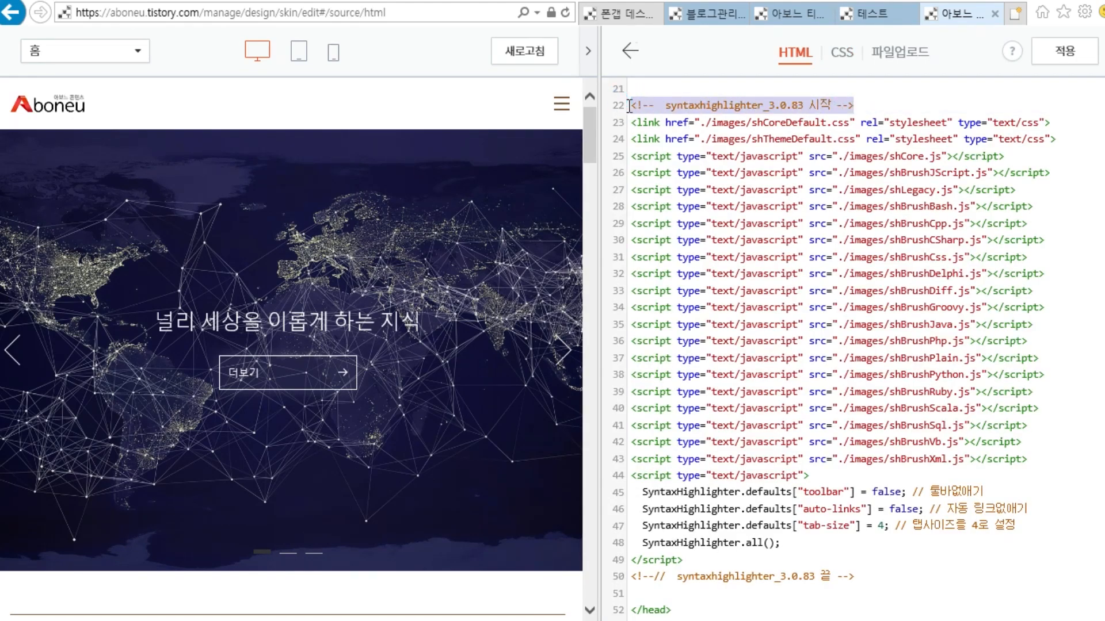
pyautogui.moveTo(1057, 138); pyautogui.dragTo(759, 122)
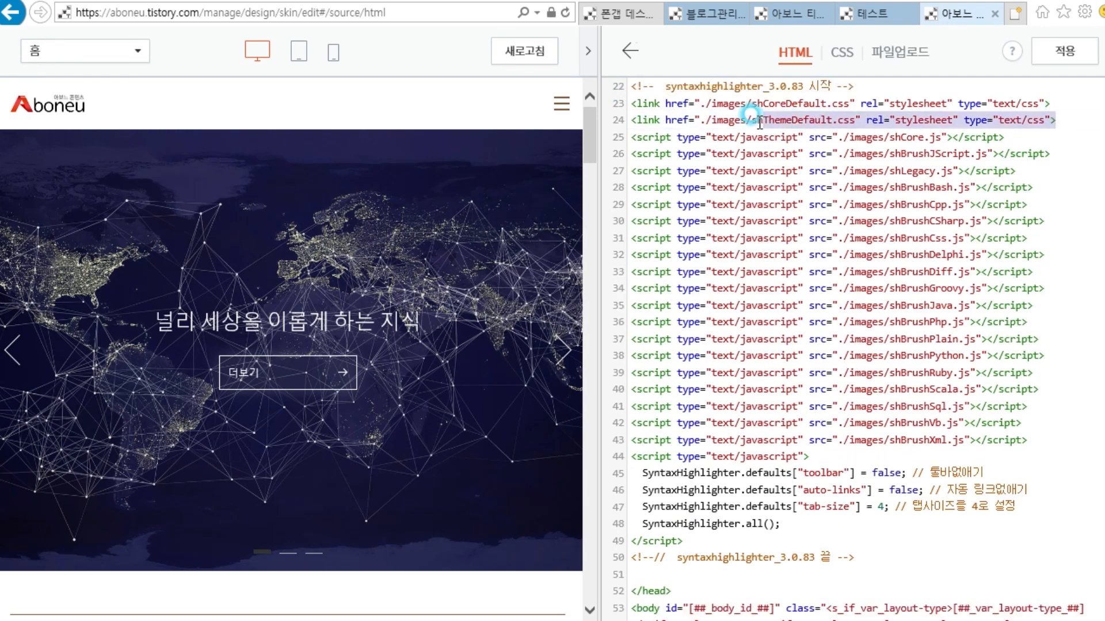
pyautogui.click(750, 117)
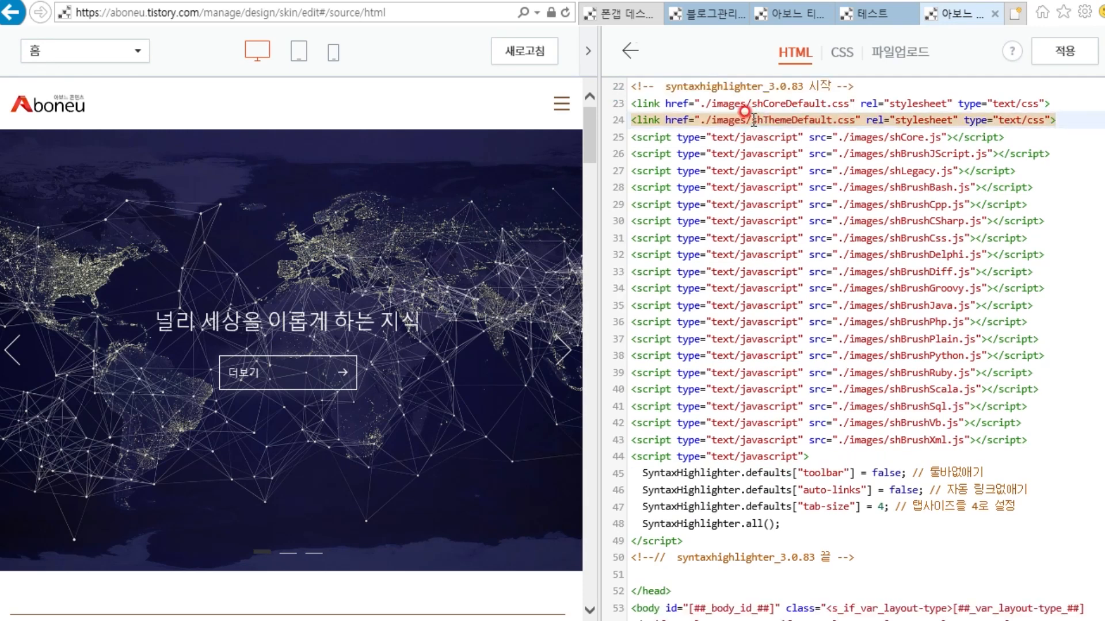
pyautogui.click(837, 120)
pyautogui.hotkey('alt', 'Tab')
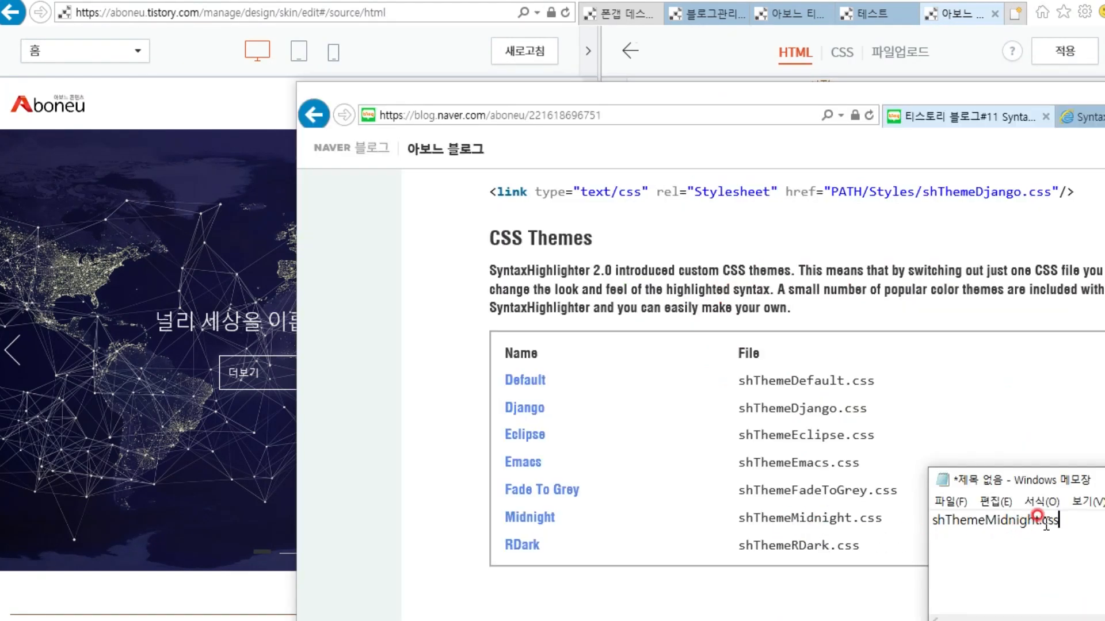
pyautogui.moveTo(1060, 520); pyautogui.dragTo(920, 521)
pyautogui.hotkey('ctrl', 'c')
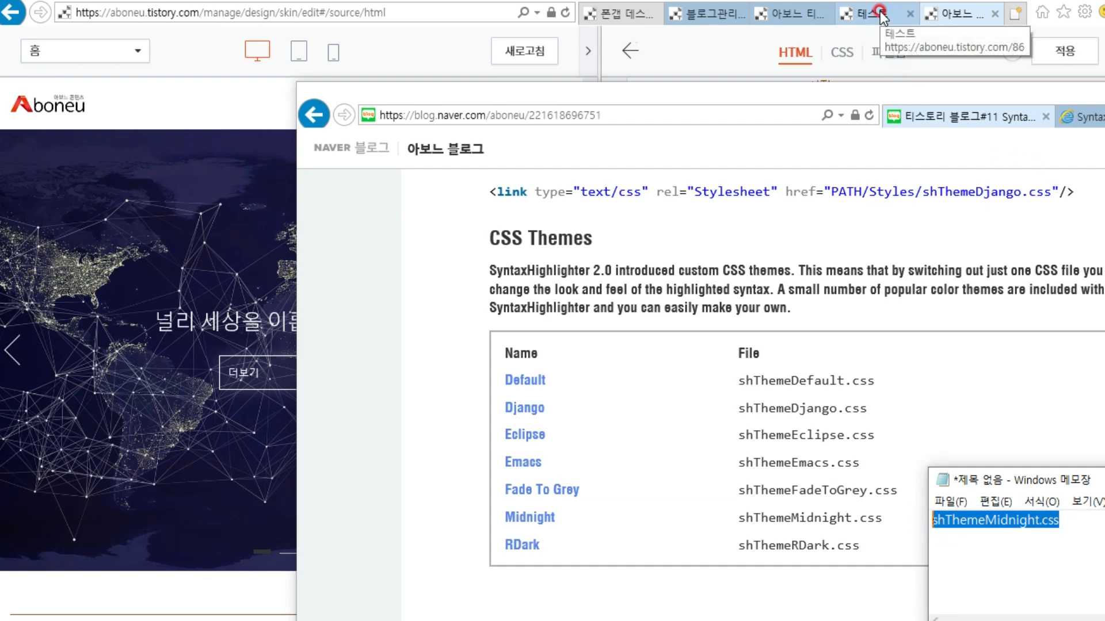
# - Replace shThemeDefault.css with shThemeMidnight.css in the skin's stylesheet link and apply the skin change
pyautogui.hotkey('alt', 'Tab')
pyautogui.moveTo(834, 119); pyautogui.dragTo(855, 120)
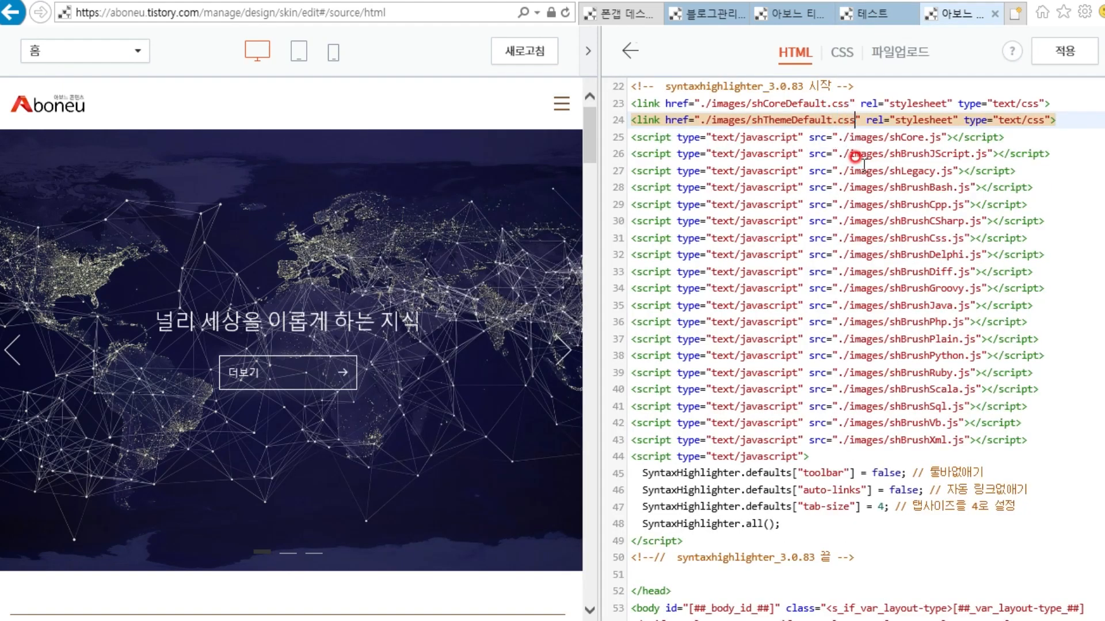
pyautogui.hotkey('ctrl', 'v')
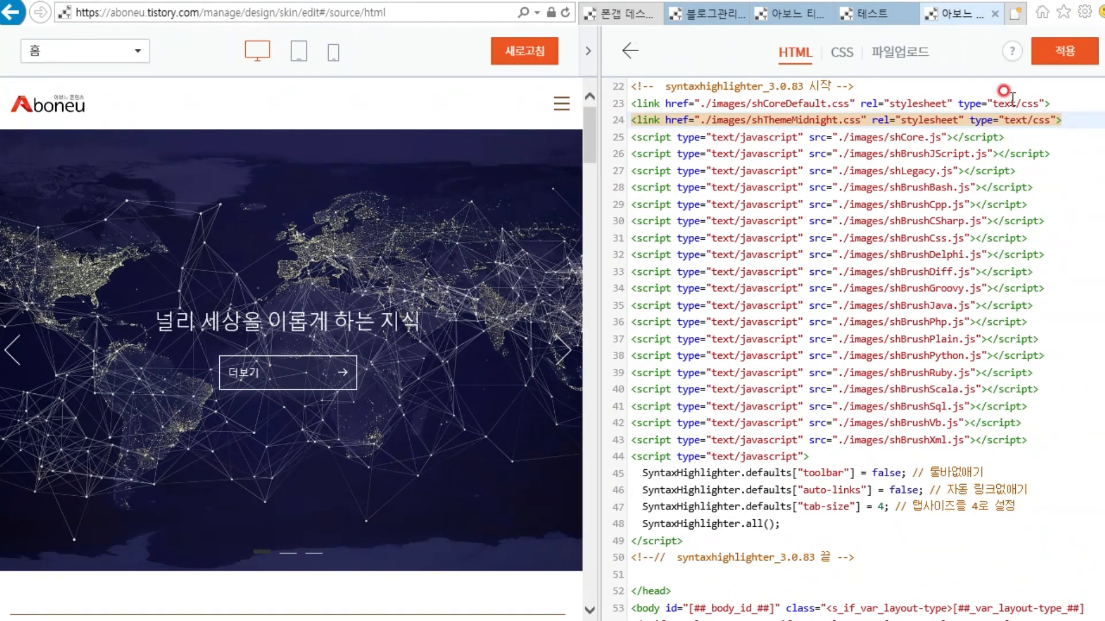
pyautogui.click(1079, 53)
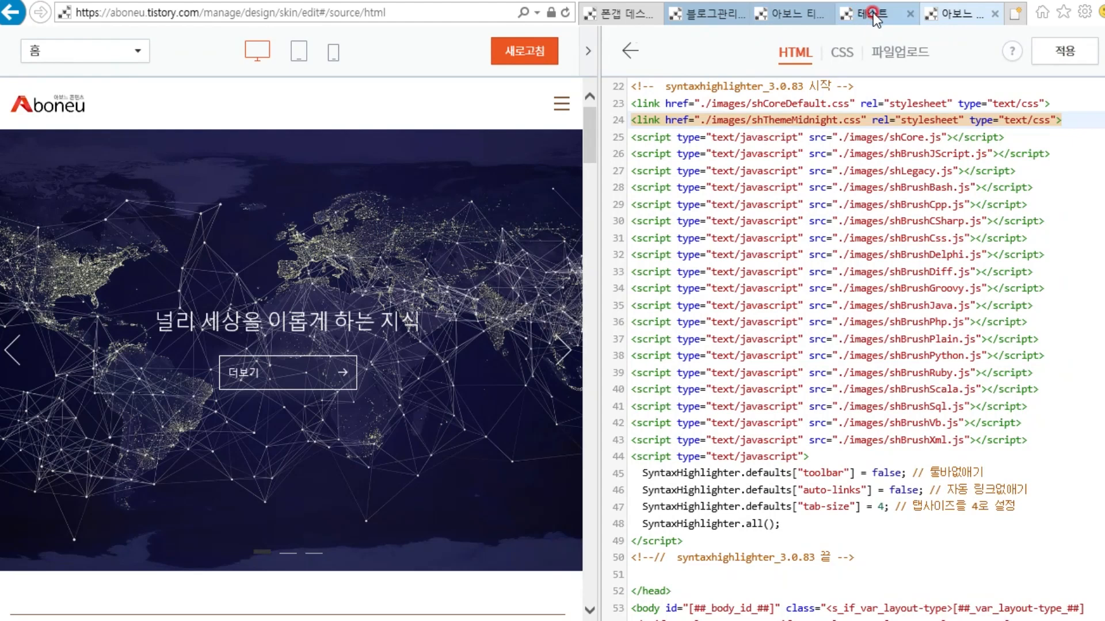
# - Reload the published 테스트 post and examine its whole C code block under the new theme
pyautogui.click(870, 12)
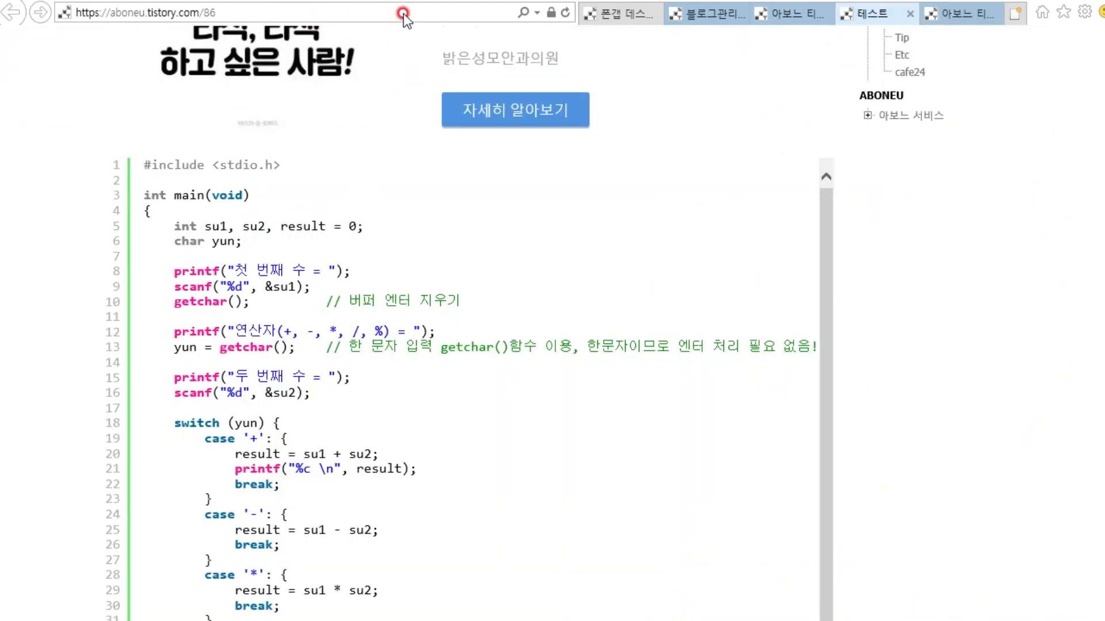
pyautogui.click(566, 12)
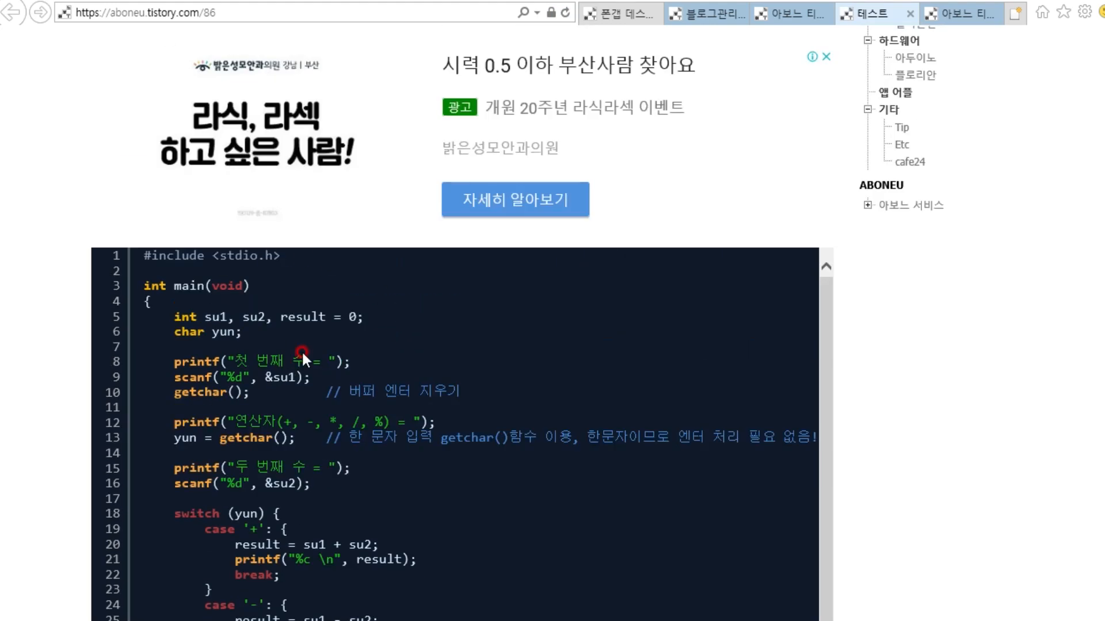
pyautogui.scroll(-2, 302, 351)
pyautogui.scroll(-4, 289, 385)
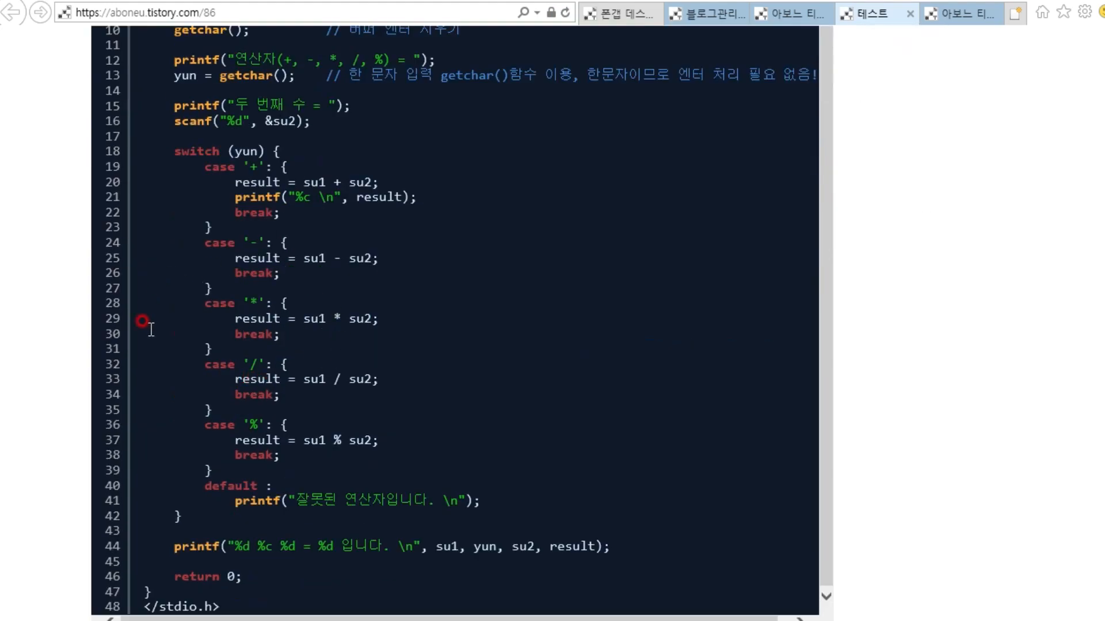
pyautogui.scroll(-3, 215, 405)
pyautogui.scroll(10, 313, 422)
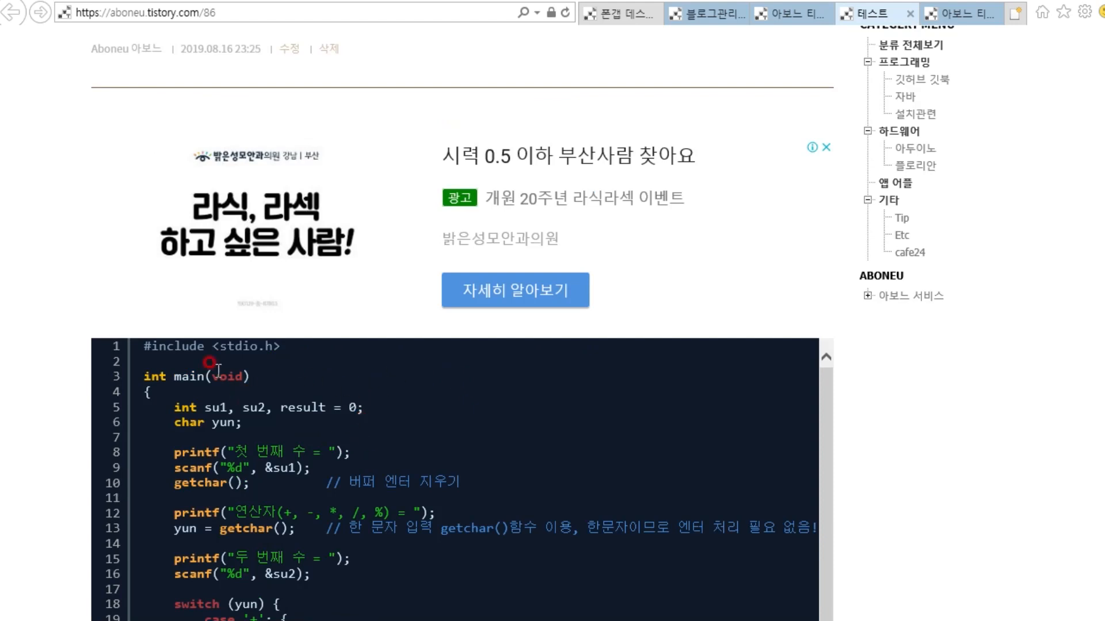
# - Open the 테스트 post for editing, add the line "추가 내용 수정 후" below the code block, and publish it publicly
pyautogui.click(290, 47)
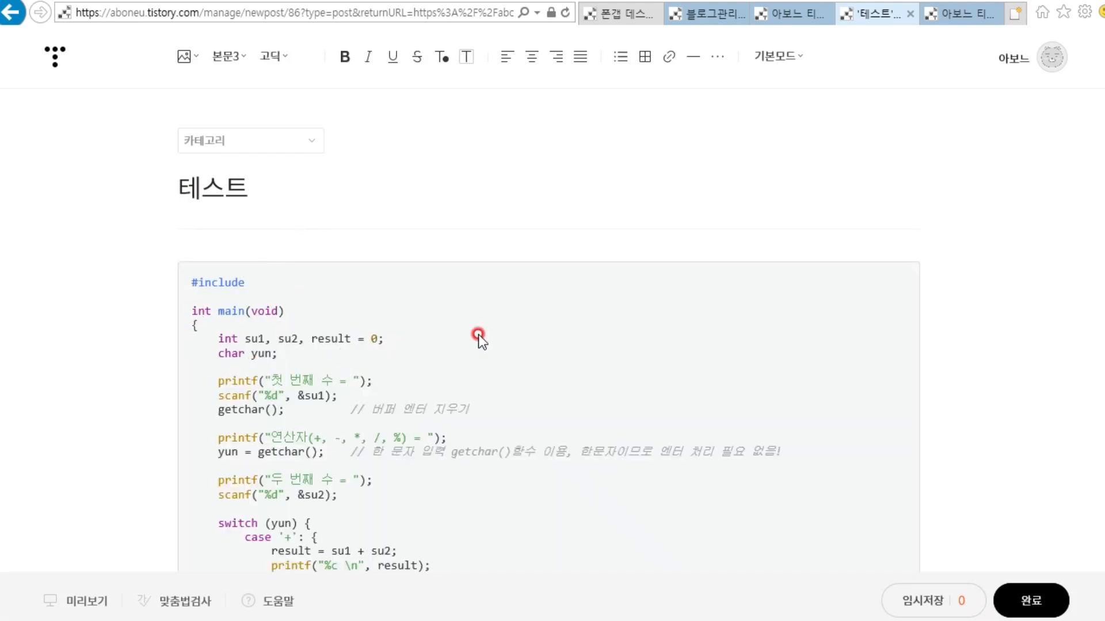
pyautogui.click(778, 58)
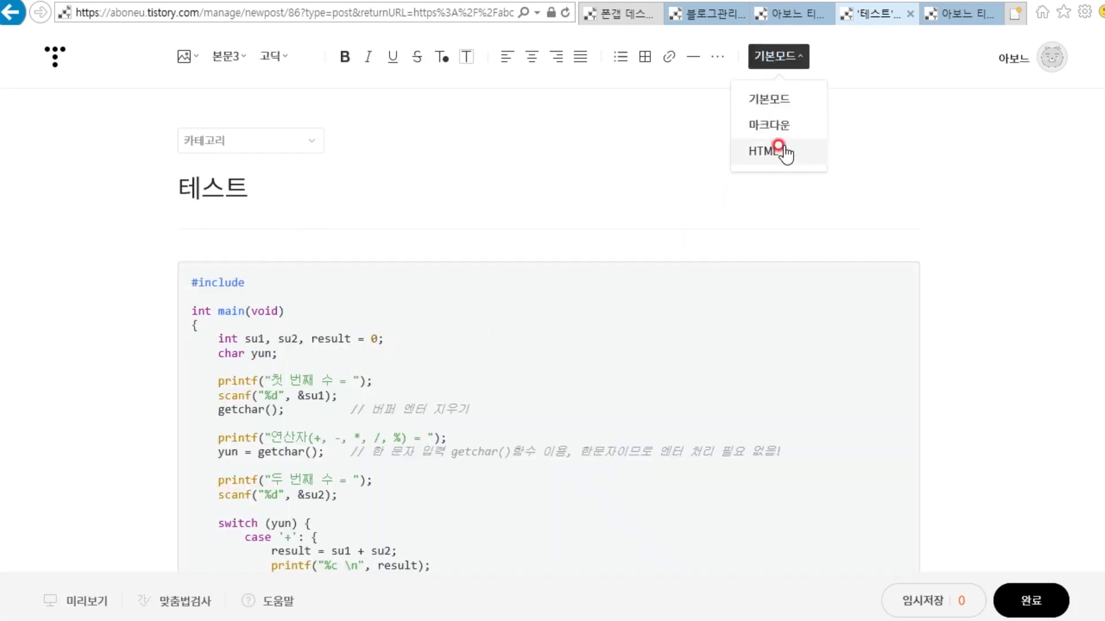
pyautogui.click(783, 61)
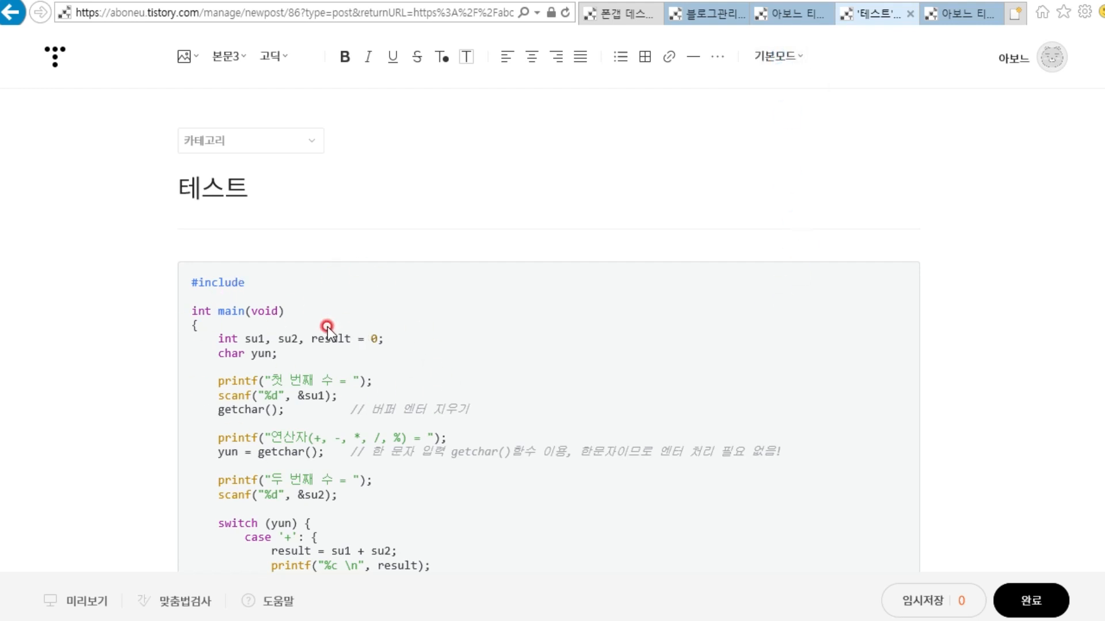
pyautogui.scroll(-9, 327, 327)
pyautogui.click(215, 473)
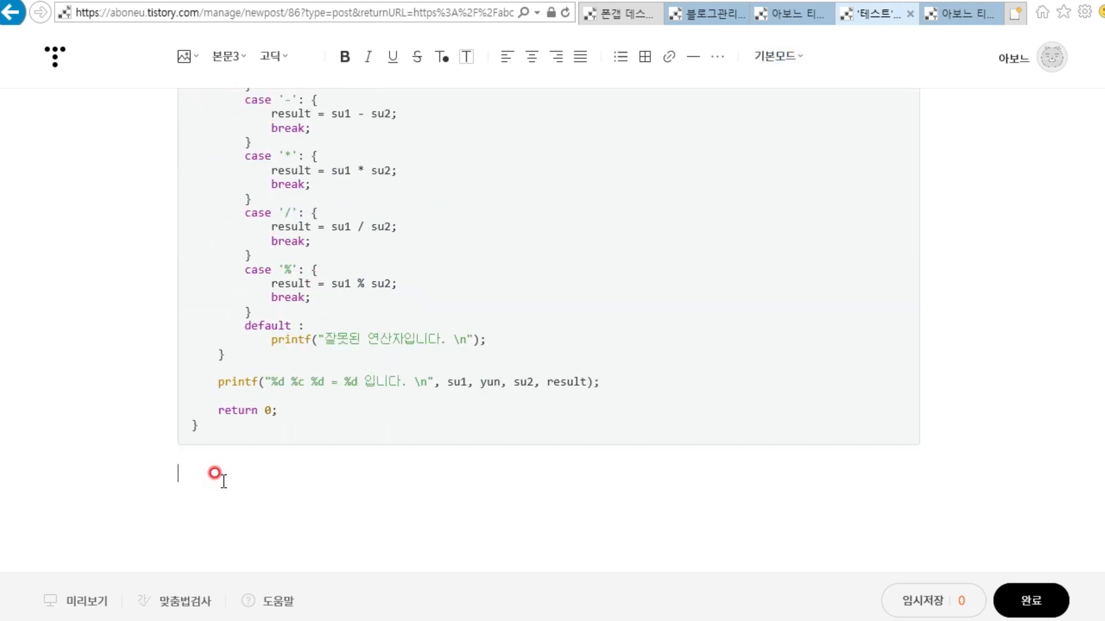
pyautogui.write('추가 내용 수저')
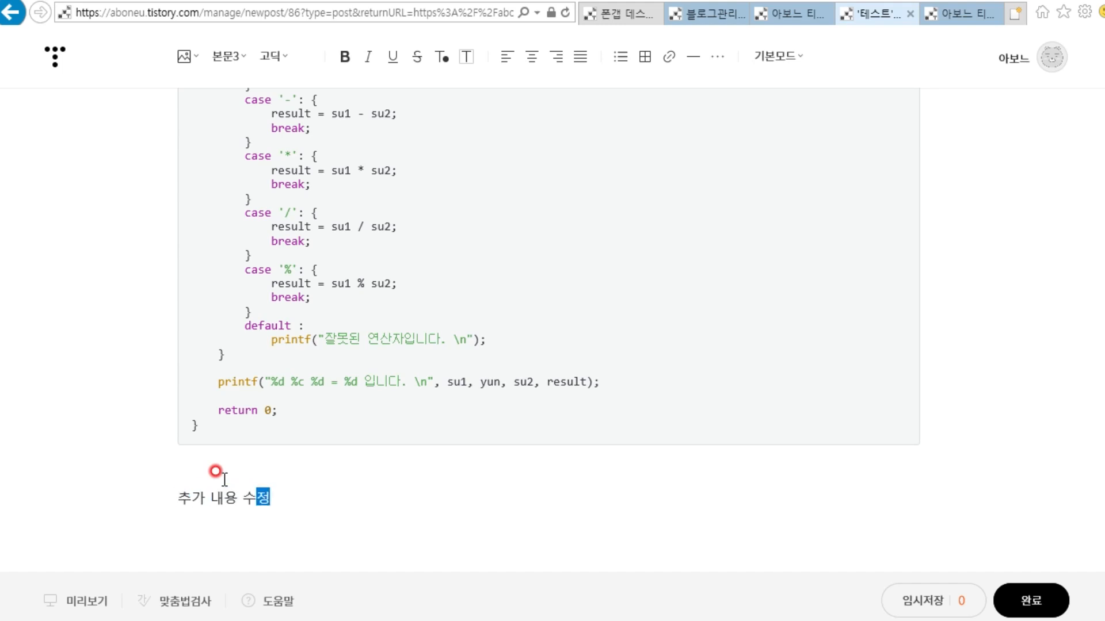
pyautogui.click(1027, 596)
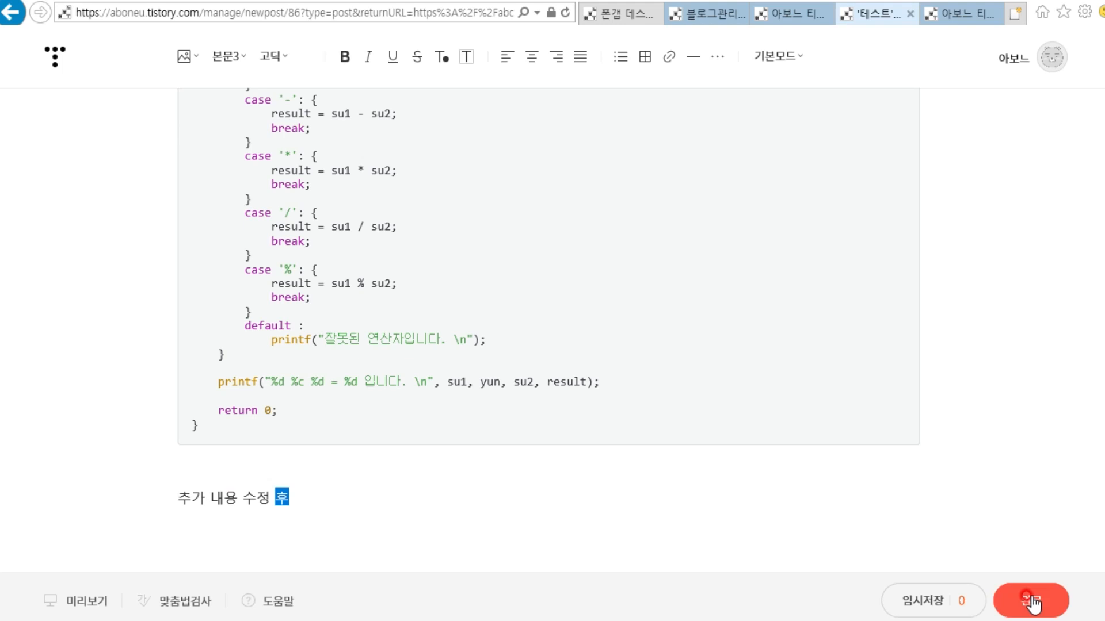
pyautogui.click(1027, 596)
pyautogui.click(599, 575)
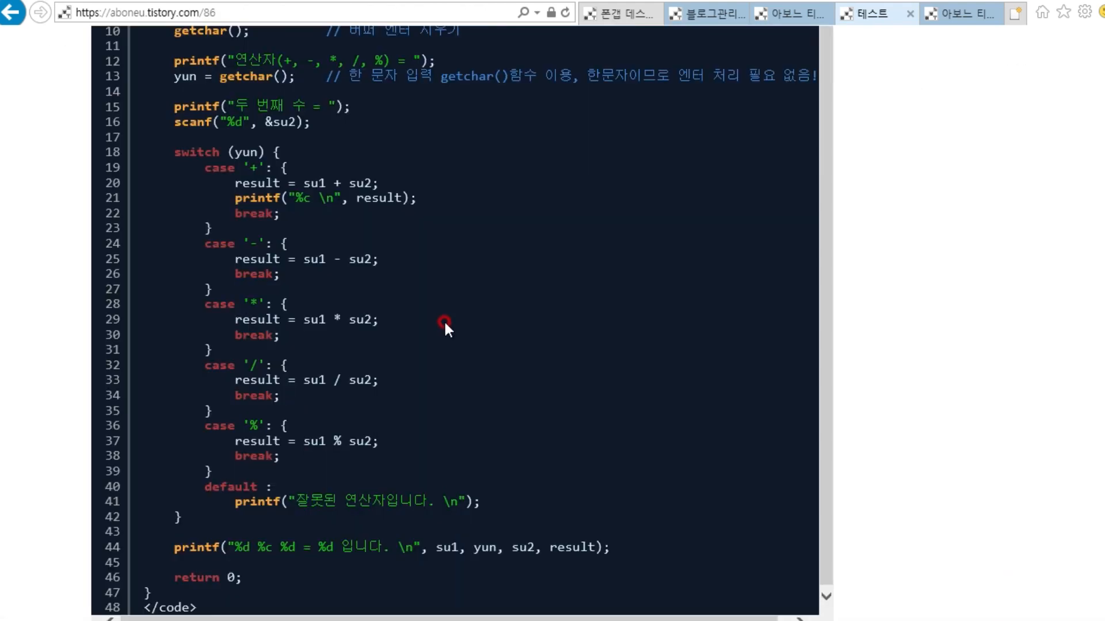
# - Examine the republished post's added line and check the start and end of its code block for stray code tags
pyautogui.scroll(-1, 444, 320)
pyautogui.scroll(-5, 245, 351)
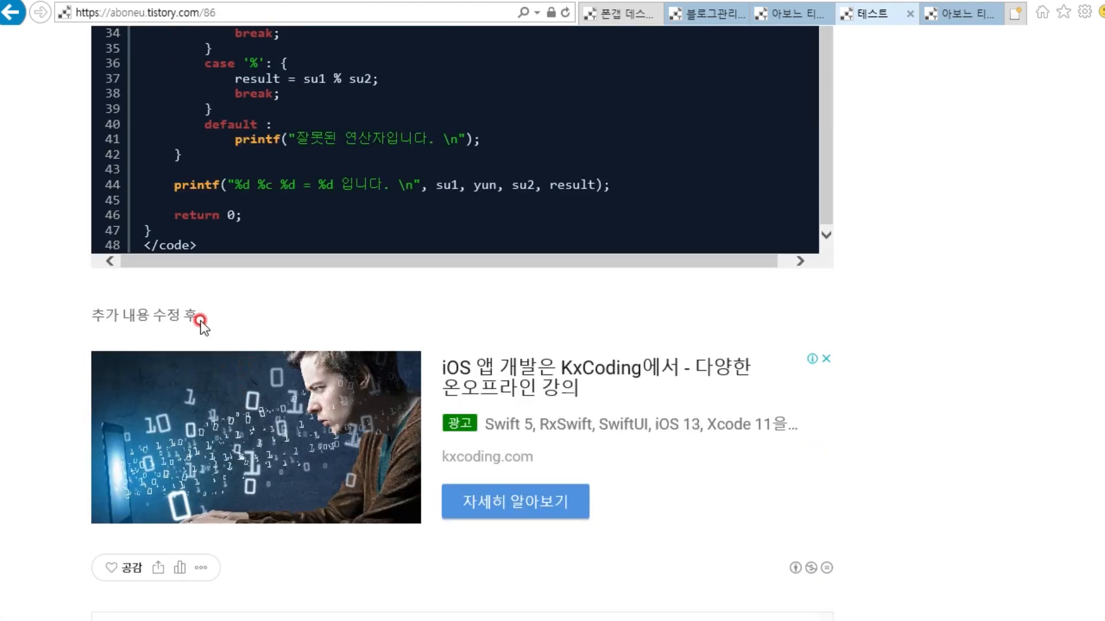
pyautogui.scroll(2, 212, 438)
pyautogui.moveTo(136, 409); pyautogui.dragTo(100, 410)
pyautogui.click(272, 406)
pyautogui.scroll(14, 273, 406)
pyautogui.scroll(-2, 280, 403)
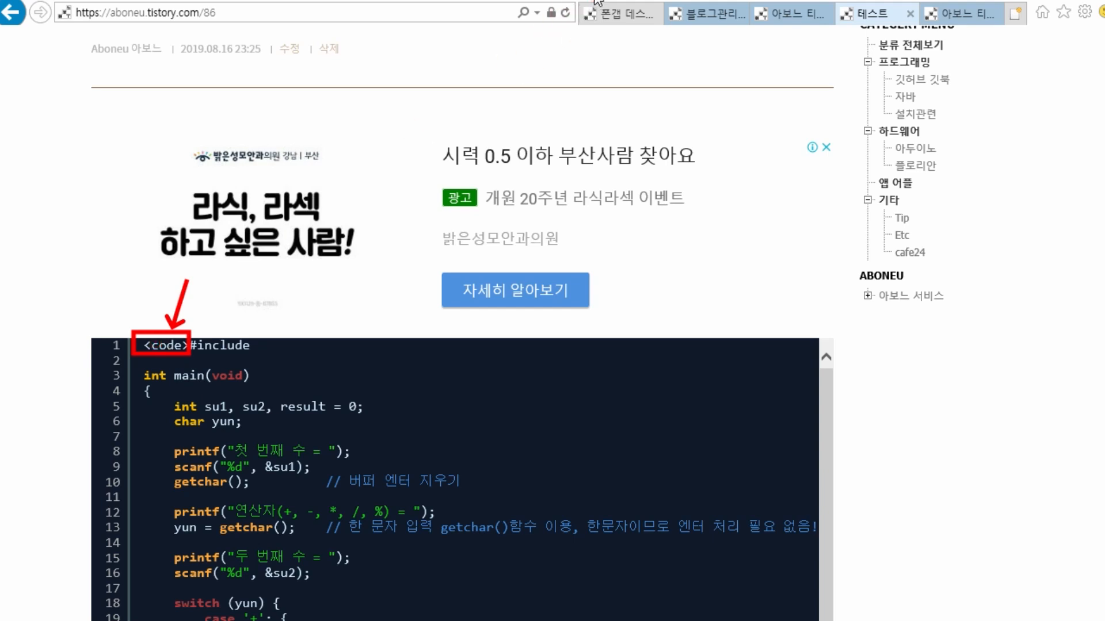
pyautogui.scroll(-12, 322, 315)
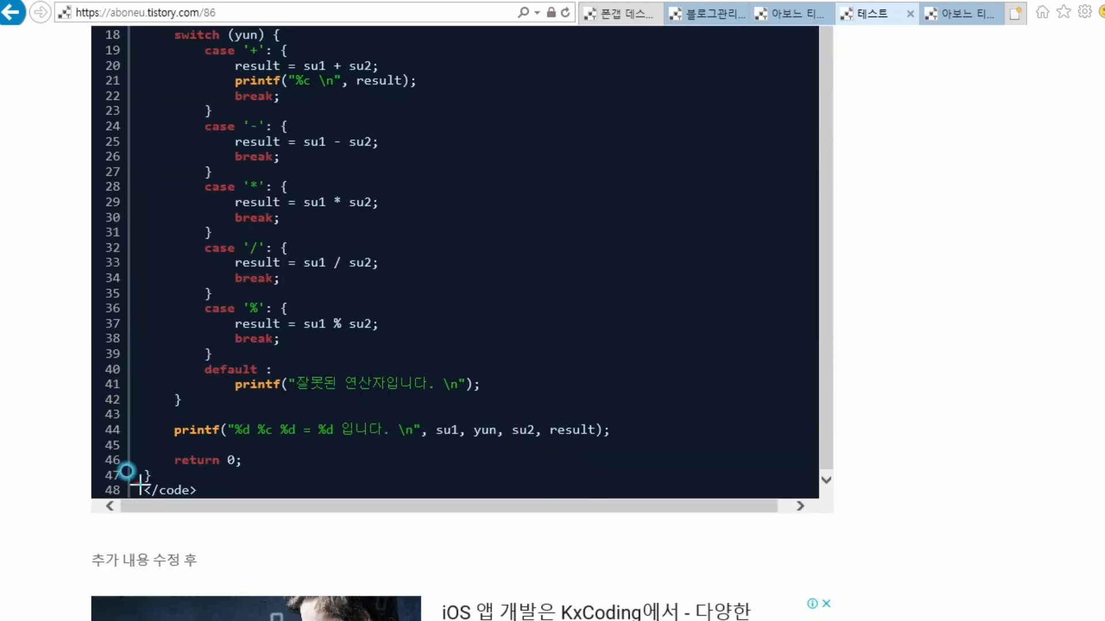
pyautogui.moveTo(136, 484); pyautogui.dragTo(204, 498)
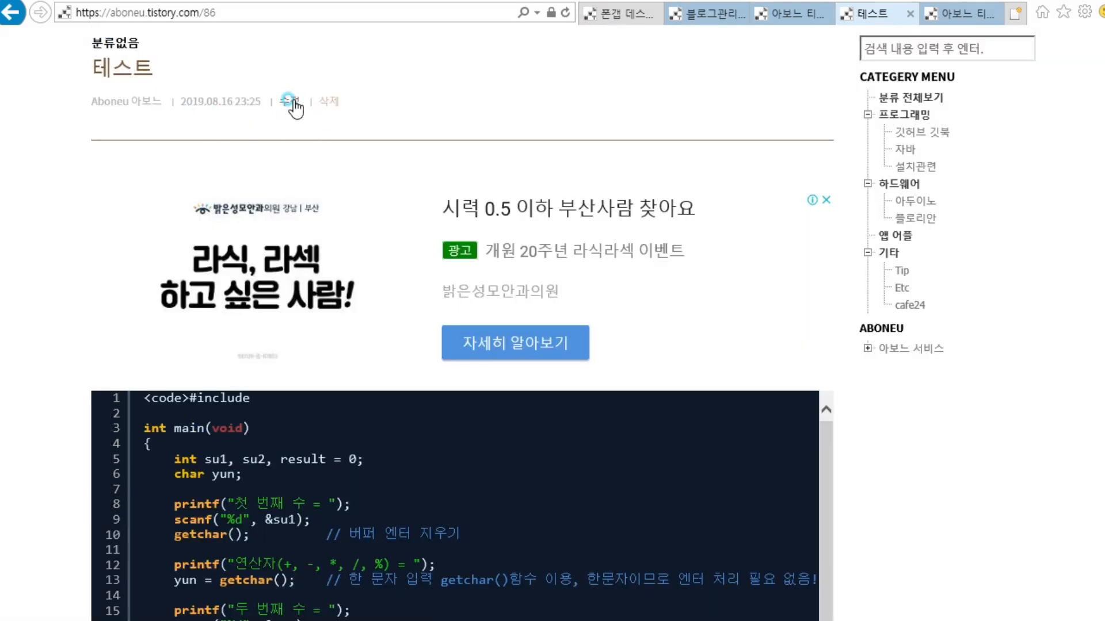
# - Reopen the 테스트 post for editing and switch the editor to HTML mode
pyautogui.click(290, 102)
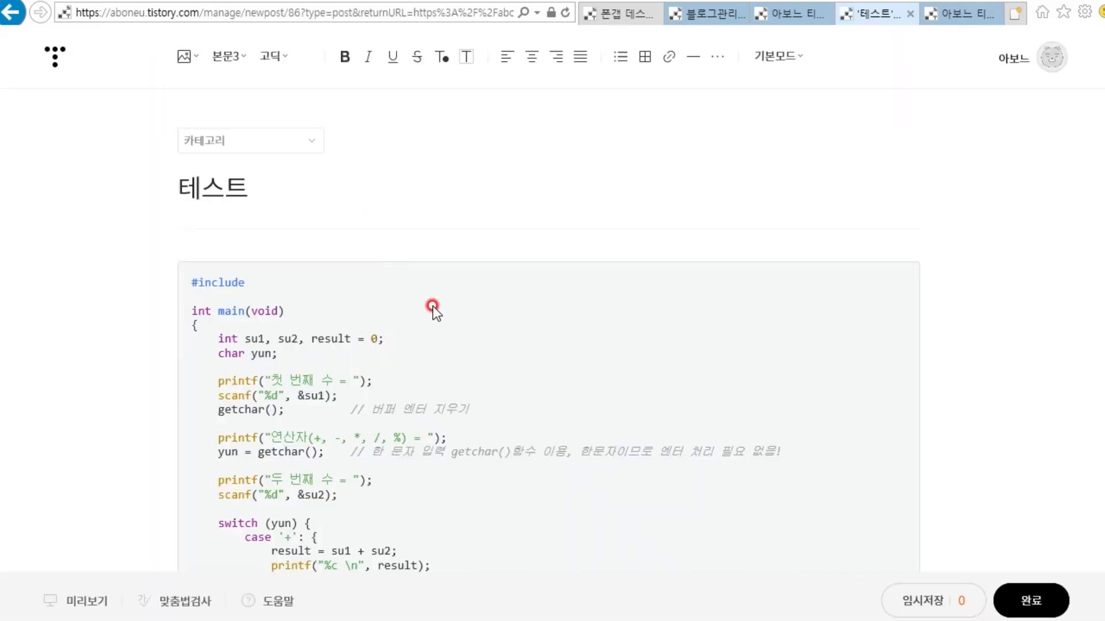
pyautogui.scroll(-8, 433, 306)
pyautogui.click(181, 533)
pyautogui.scroll(-3, 185, 535)
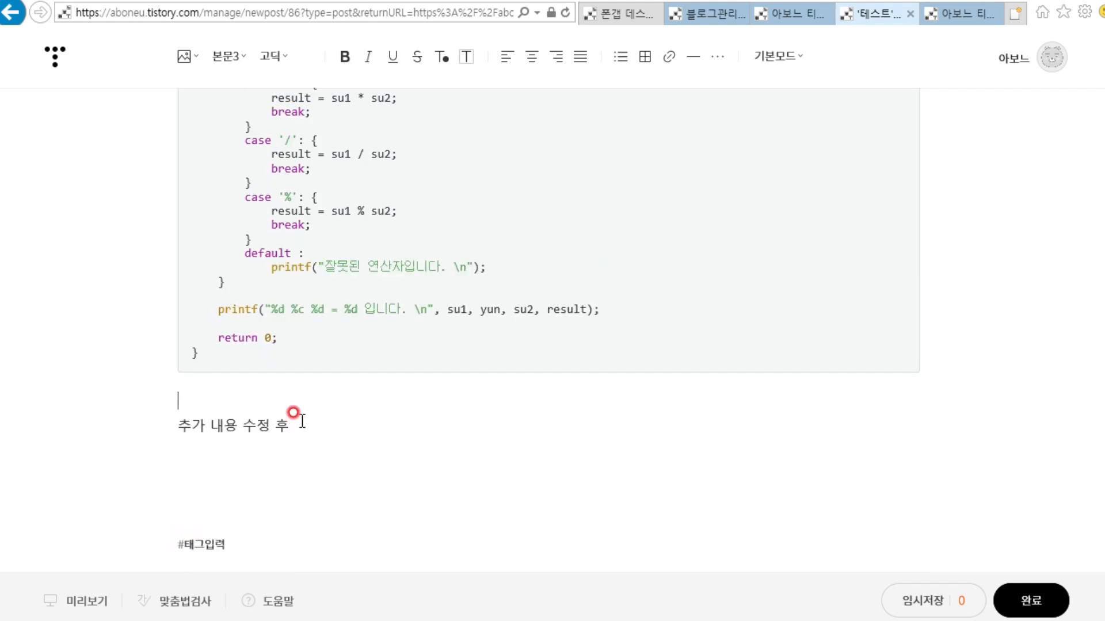
pyautogui.moveTo(299, 420); pyautogui.dragTo(183, 421)
pyautogui.scroll(10, 651, 423)
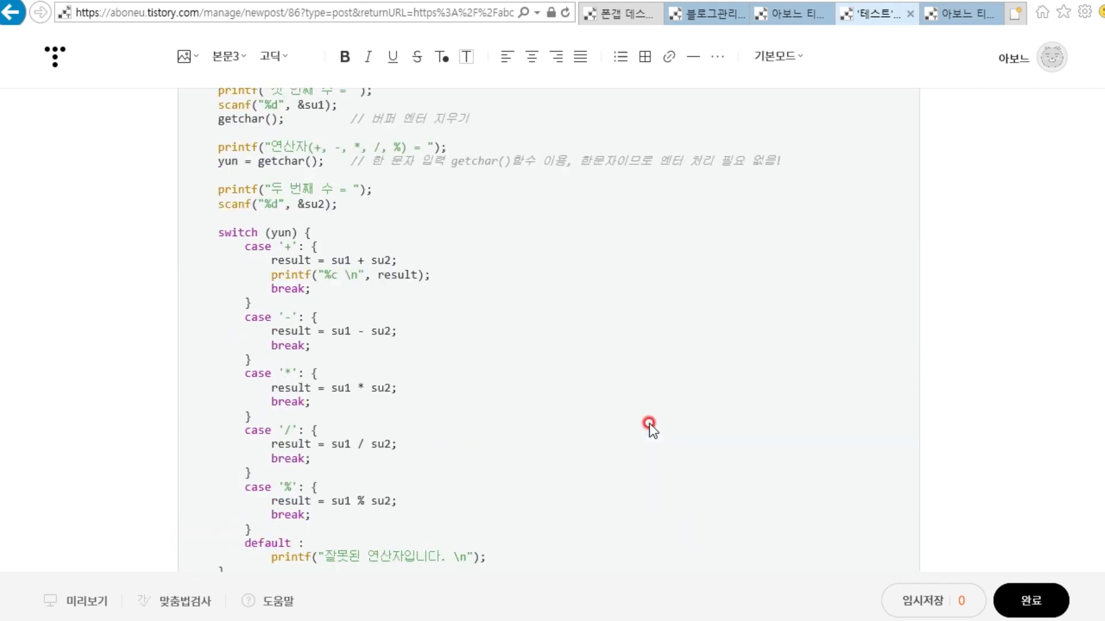
pyautogui.click(773, 65)
pyautogui.click(767, 153)
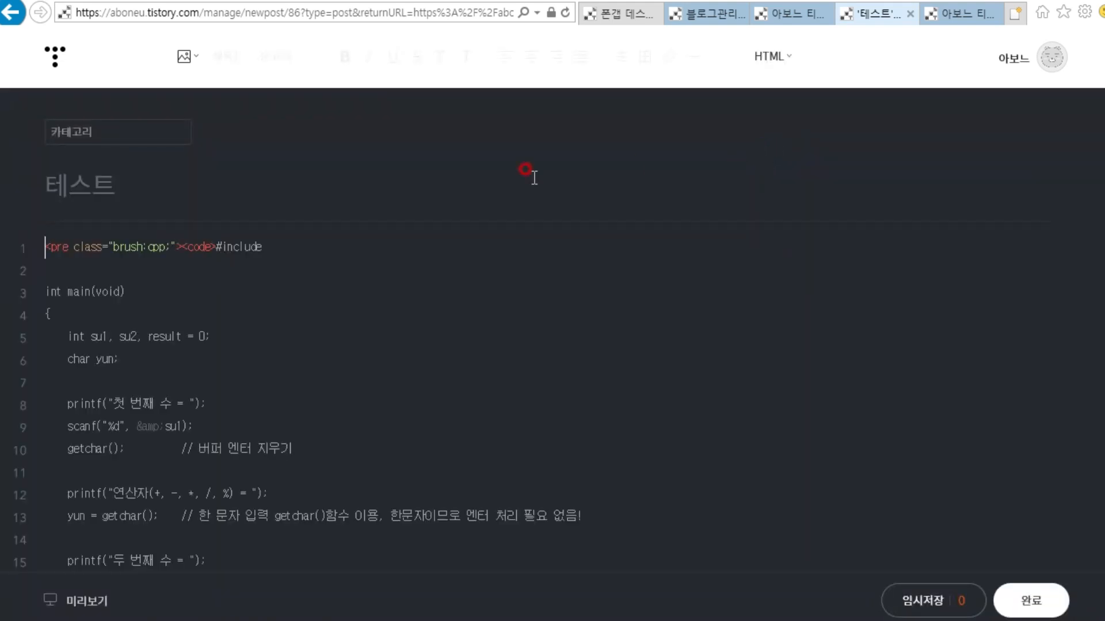
# - Delete the opening and closing code tags inside the pre block and publish the post publicly
pyautogui.click(199, 253)
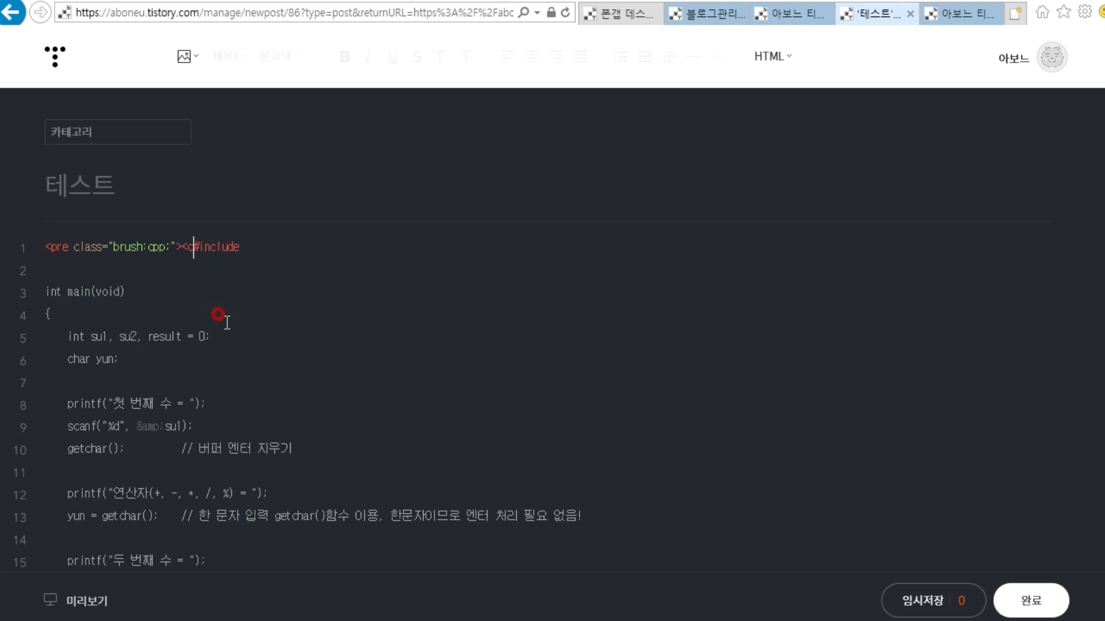
pyautogui.scroll(-15, 228, 322)
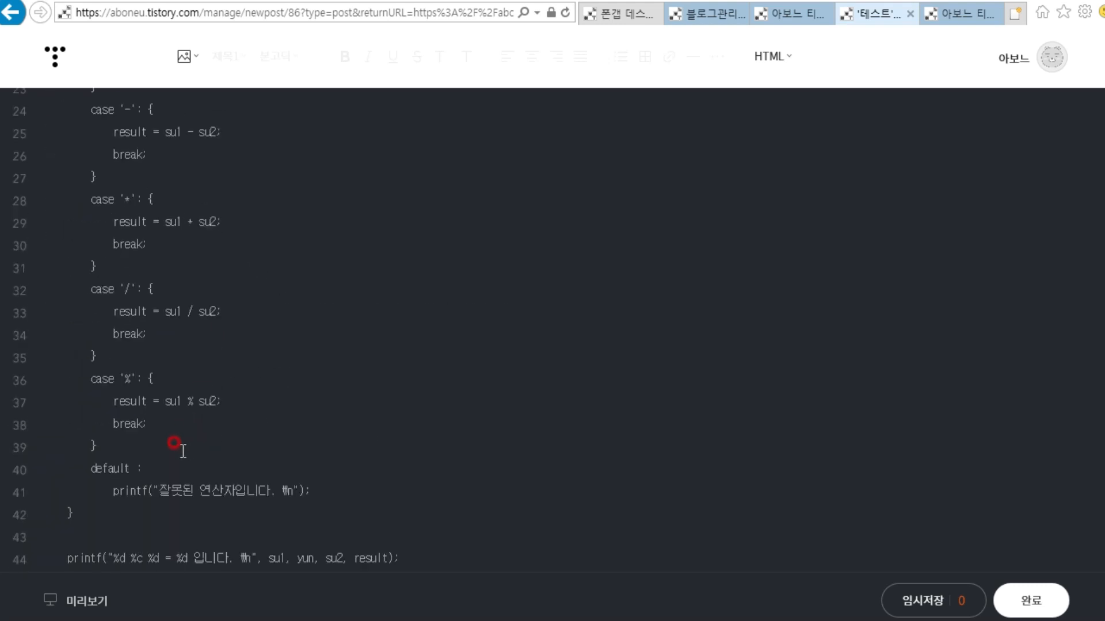
pyautogui.click(86, 377)
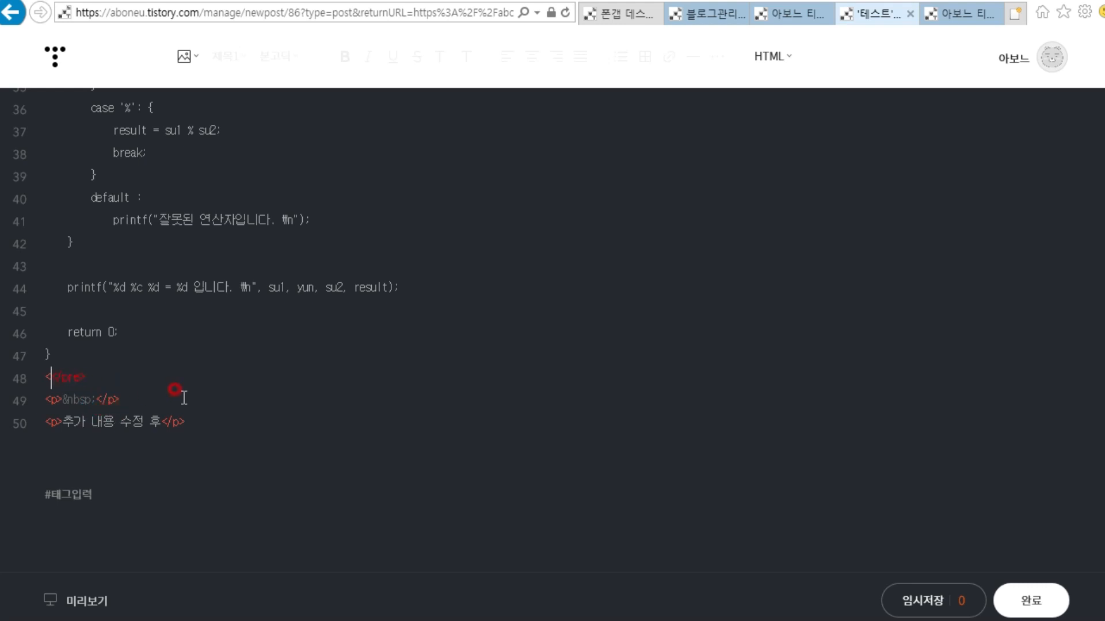
pyautogui.click(1024, 599)
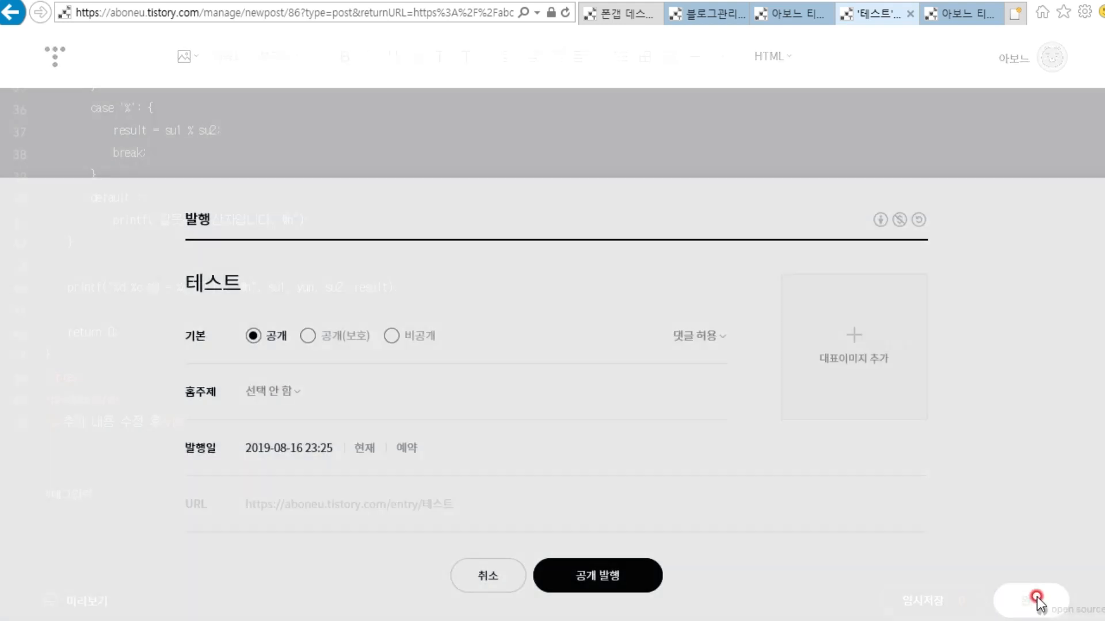
pyautogui.click(627, 576)
# - Examine the republished post's code block, checking its first and last lines for leftover code tags
pyautogui.moveTo(141, 73); pyautogui.dragTo(210, 74)
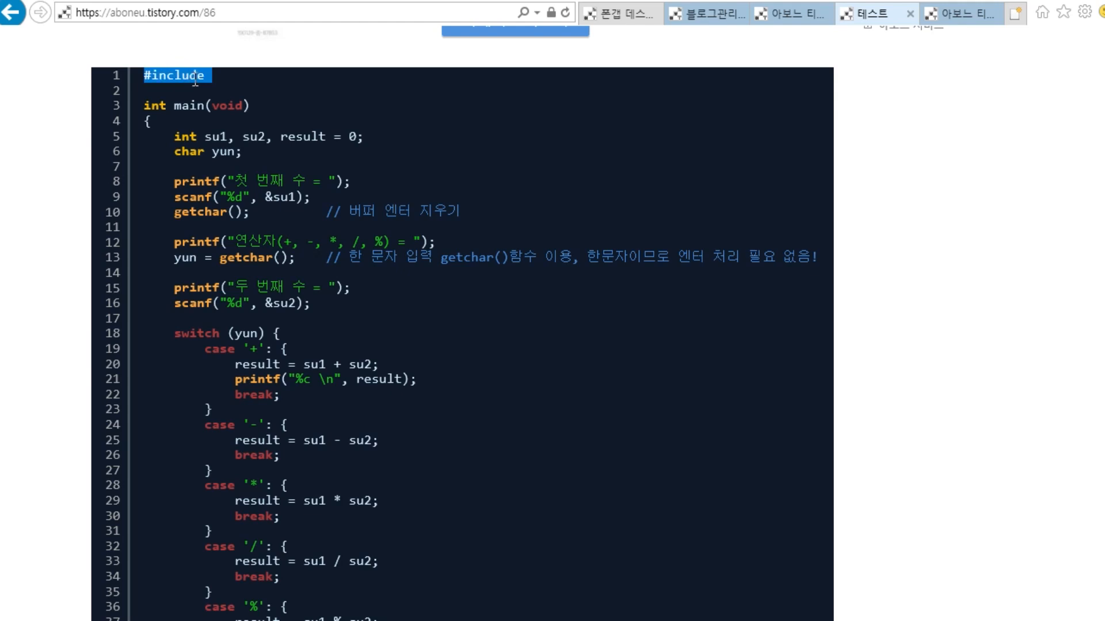
pyautogui.scroll(-5, 254, 442)
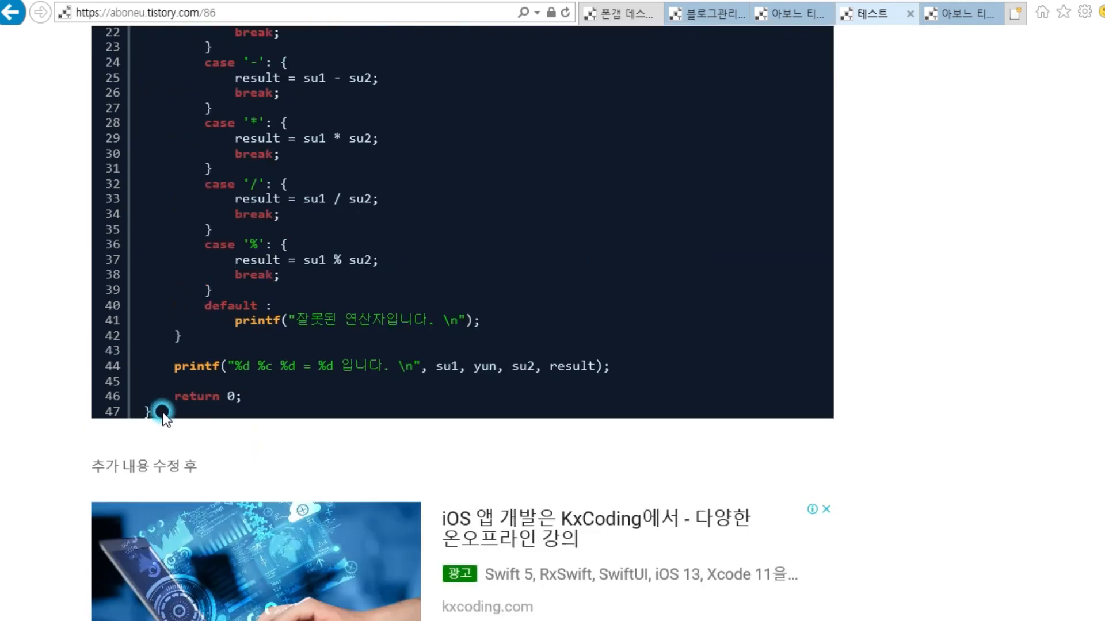
pyautogui.click(187, 446)
pyautogui.scroll(3, 288, 432)
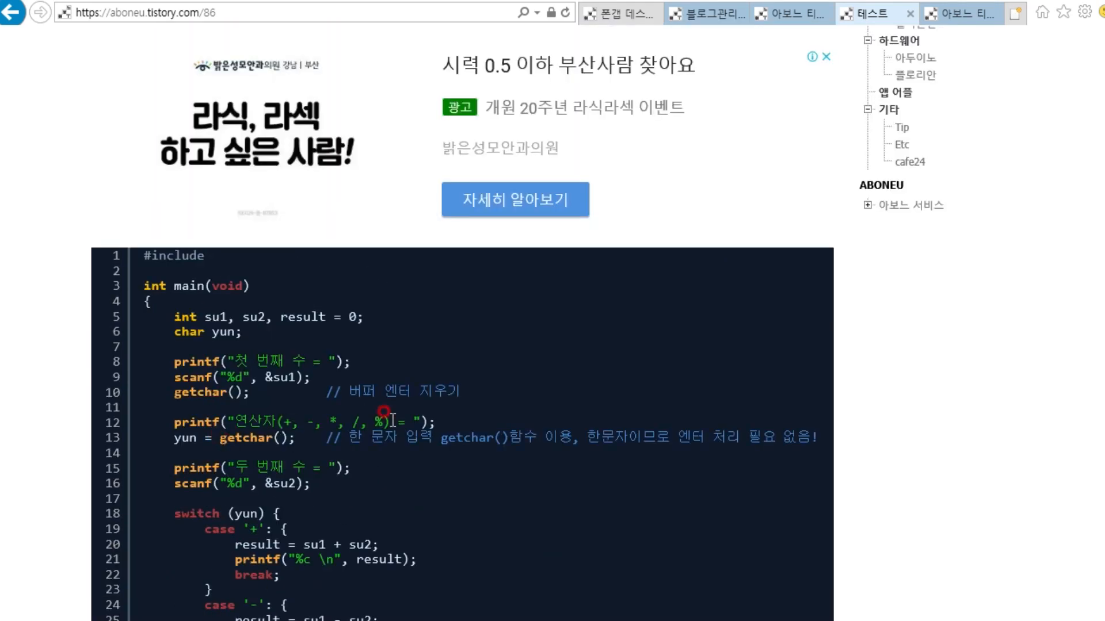
pyautogui.scroll(-1, 382, 418)
pyautogui.moveTo(382, 415); pyautogui.dragTo(380, 501)
pyautogui.click(415, 425)
pyautogui.moveTo(397, 455); pyautogui.dragTo(180, 123)
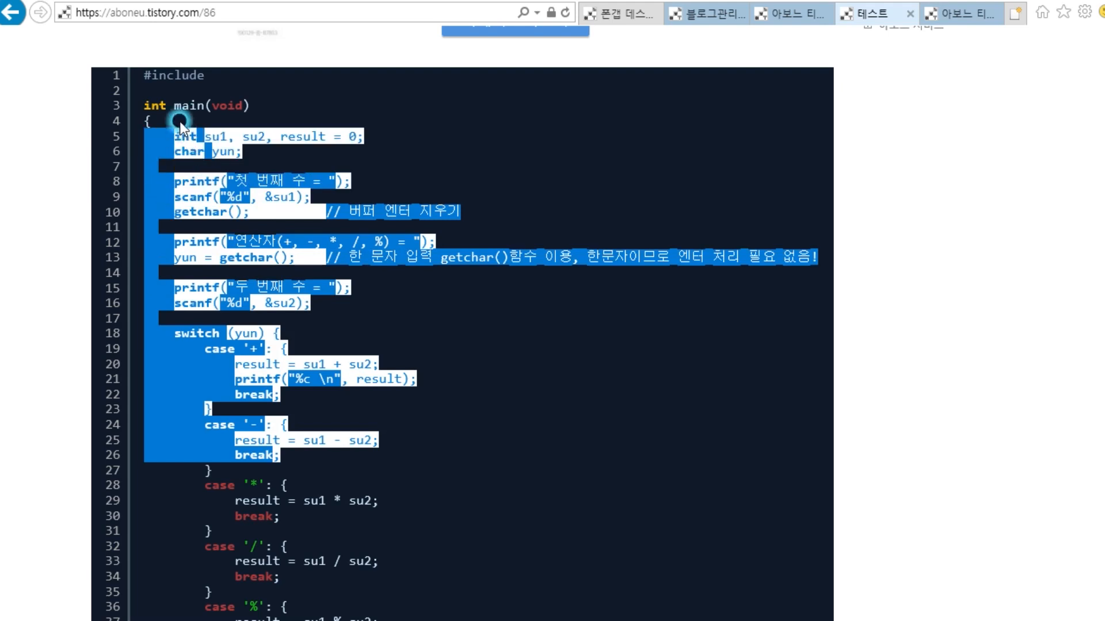
pyautogui.click(457, 175)
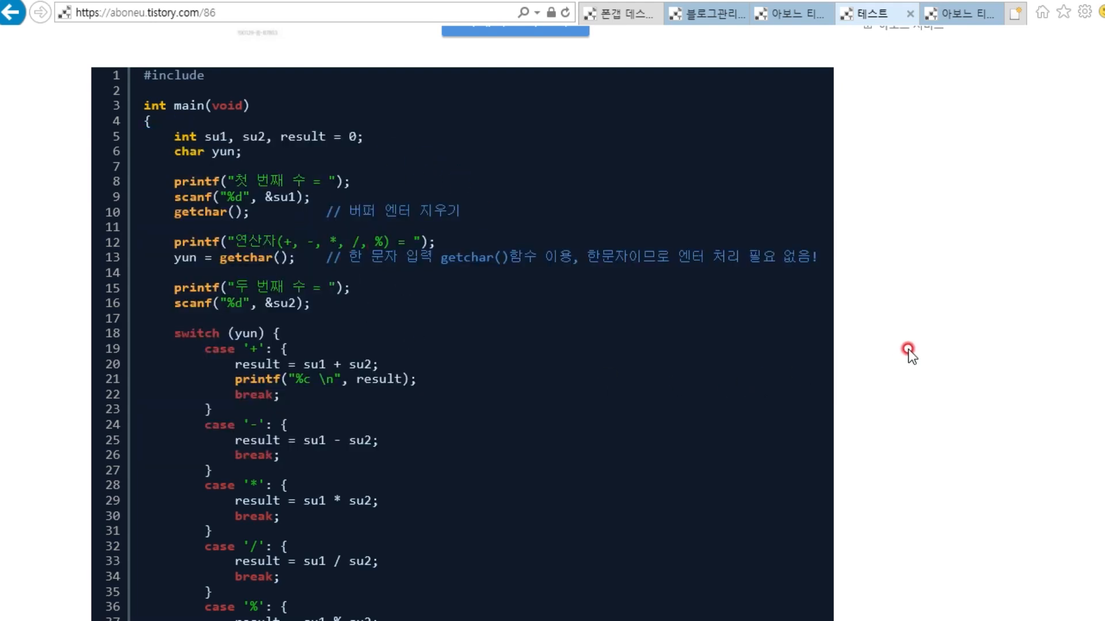